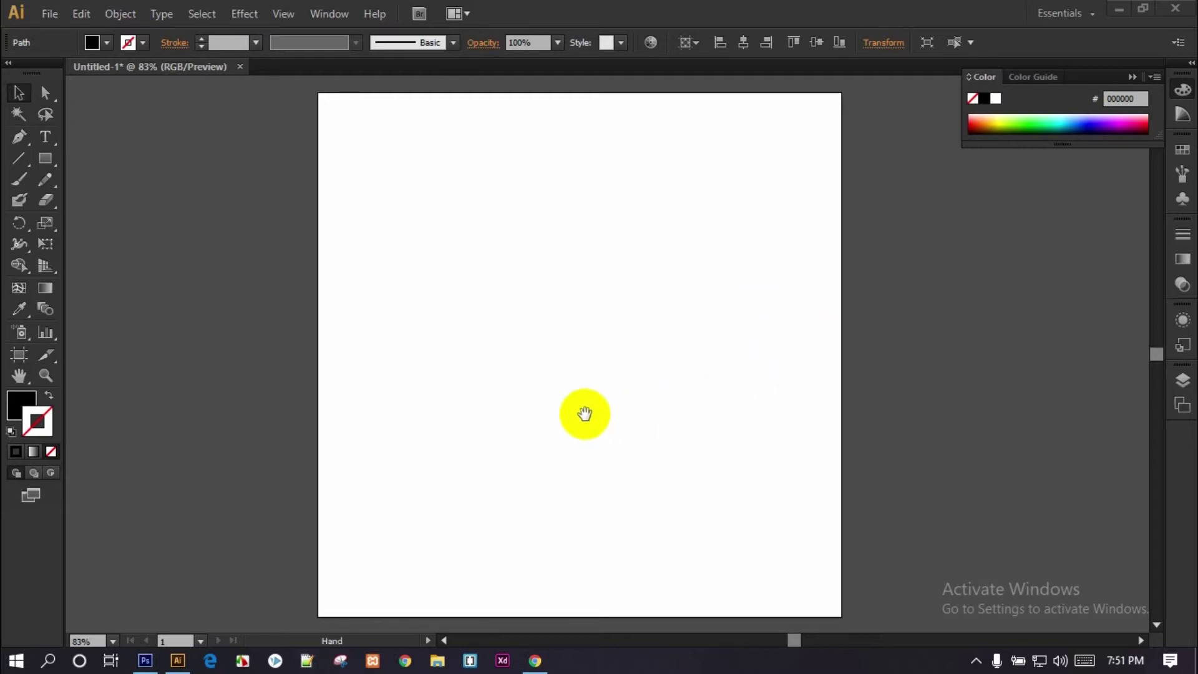
# Move the cat silhouette up so it sits closer beneath the rabbit.
pyautogui.moveTo(397, 337); pyautogui.dragTo(798, 294)
pyautogui.moveTo(720, 422); pyautogui.dragTo(774, 442)
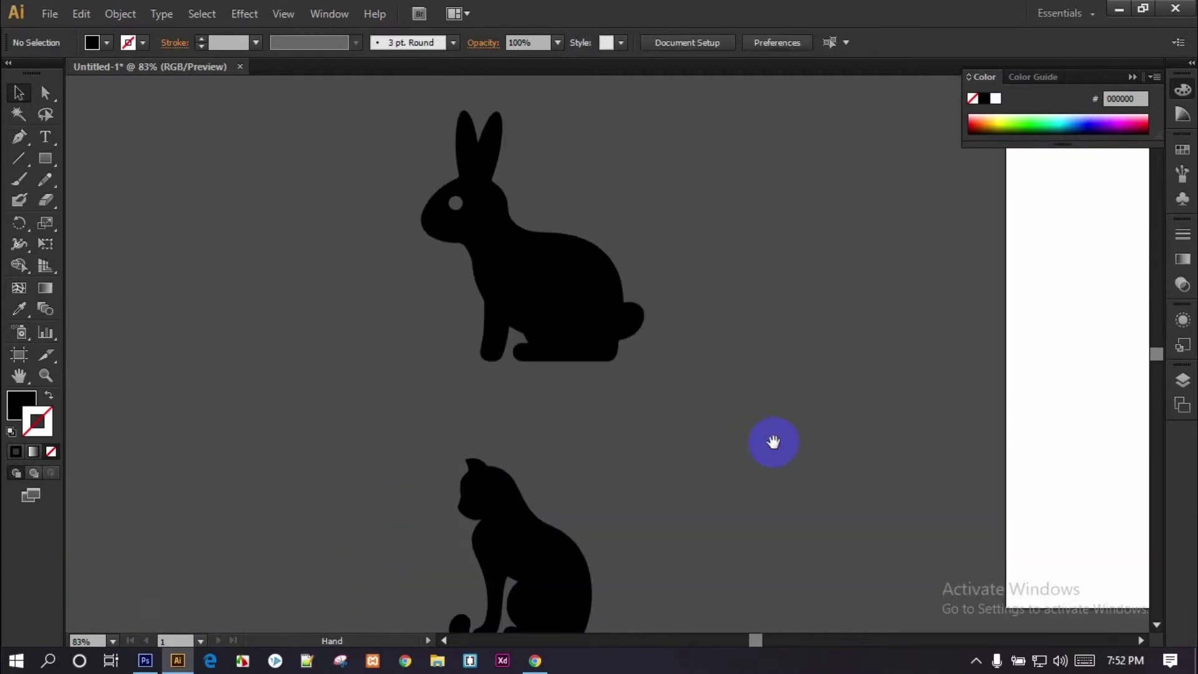
pyautogui.scroll(-3, 699, 337)
pyautogui.moveTo(552, 511); pyautogui.dragTo(565, 439)
pyautogui.moveTo(772, 342); pyautogui.dragTo(737, 394)
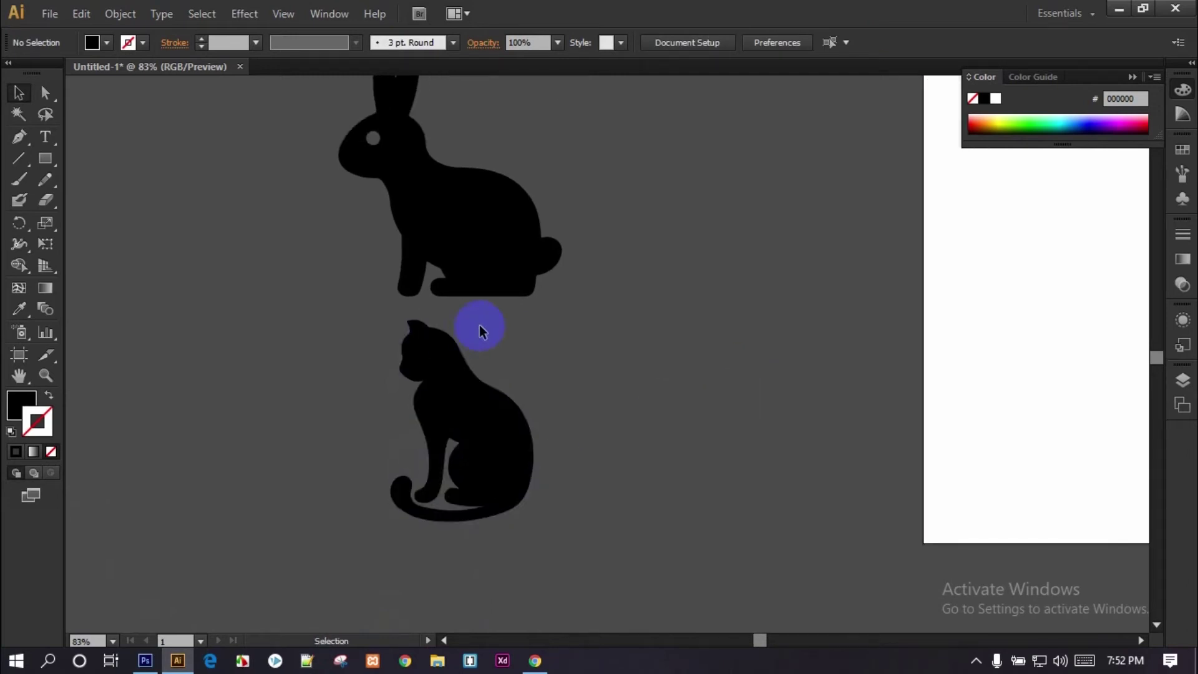
pyautogui.moveTo(331, 287); pyautogui.dragTo(347, 382)
# Select the rabbit and bring the empty white artboard back to the centre of view.
pyautogui.click(519, 367)
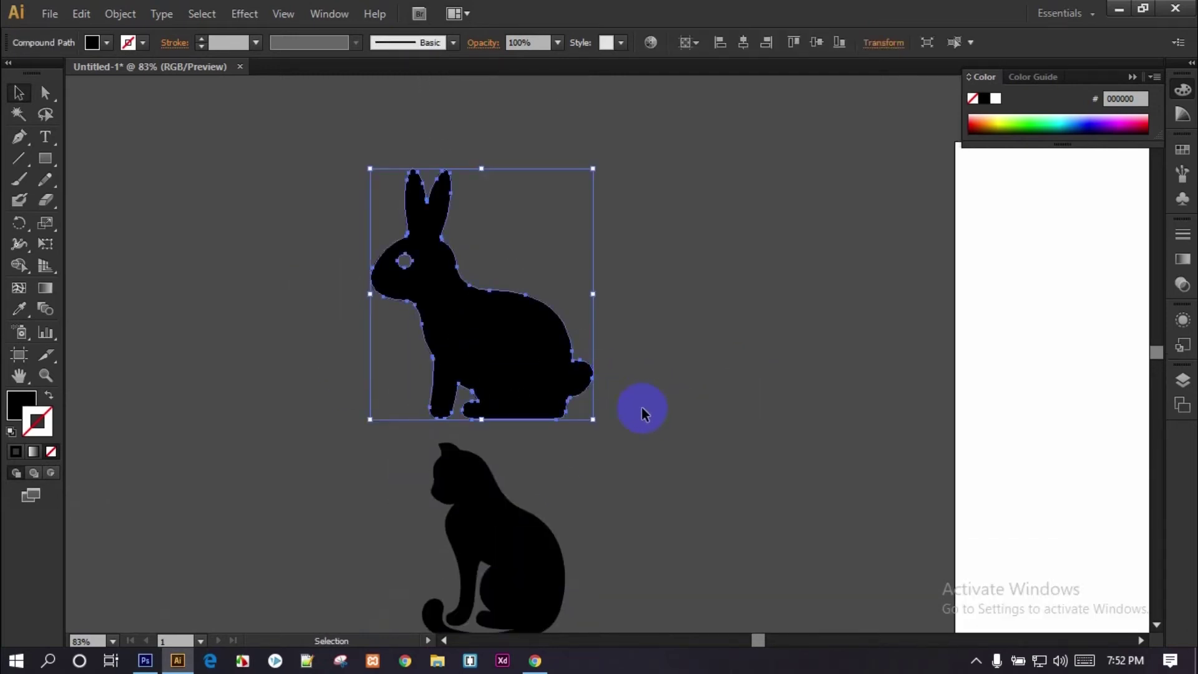
pyautogui.moveTo(647, 415); pyautogui.dragTo(260, 326)
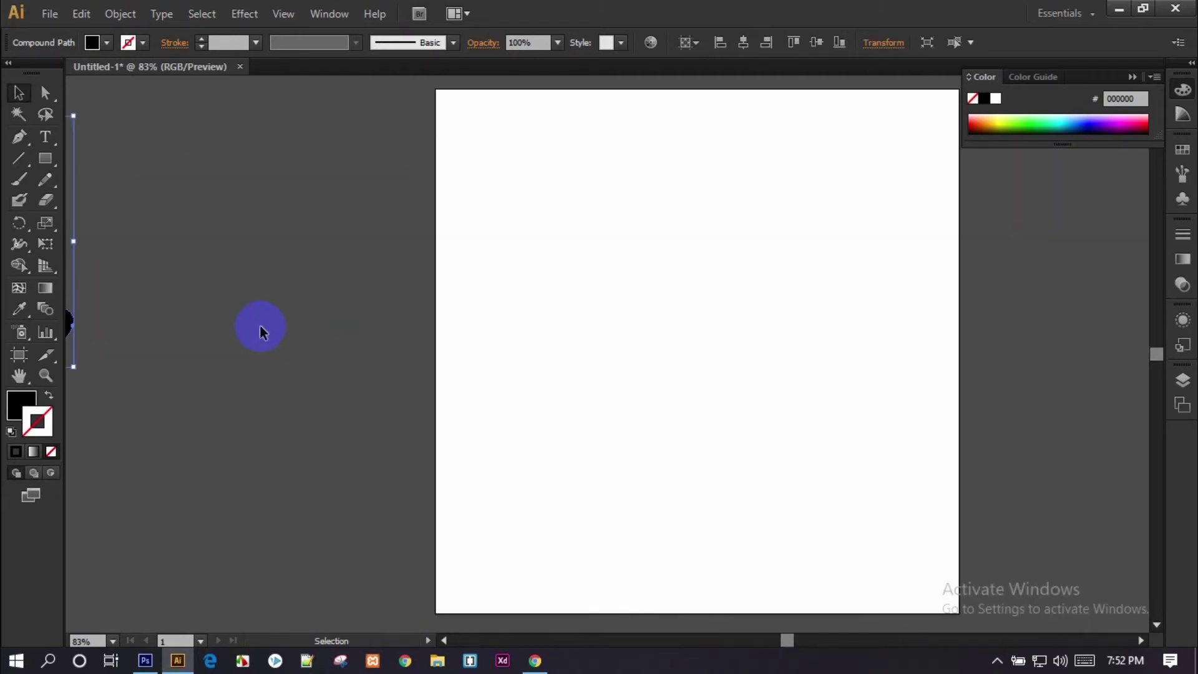
pyautogui.moveTo(397, 355); pyautogui.dragTo(316, 367)
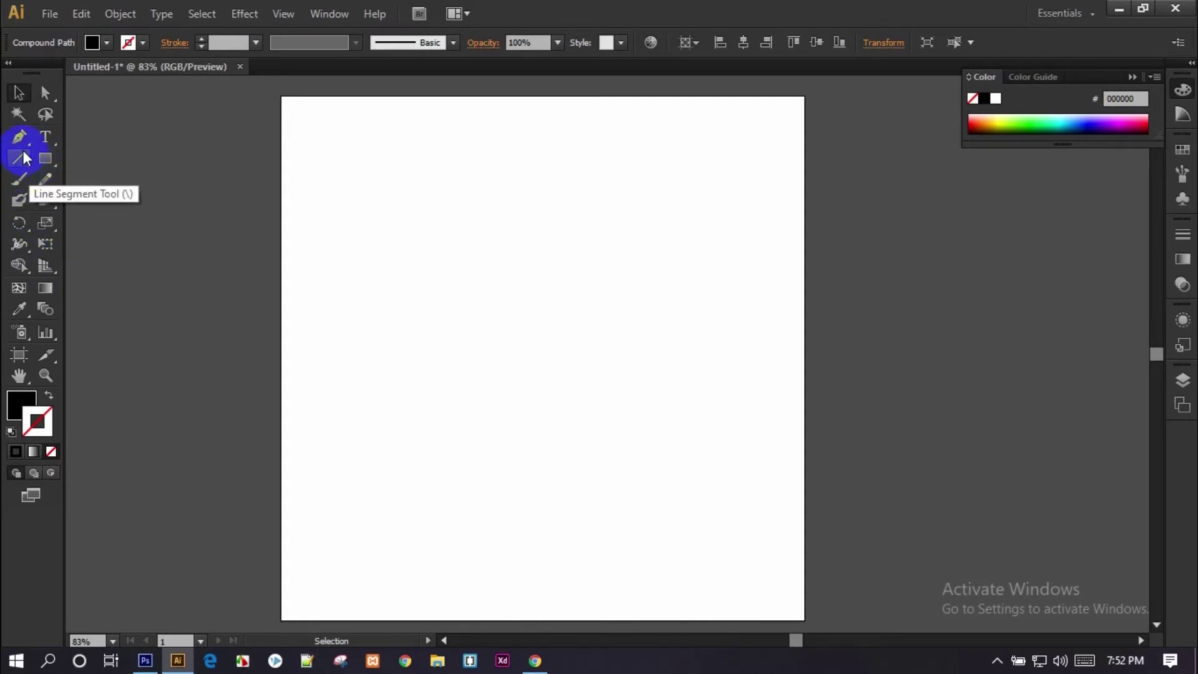
# Draw a wavy Pencil line across the artboard with no fill and a 0000E5 blue stroke.
pyautogui.click(44, 180)
pyautogui.moveTo(43, 184); pyautogui.dragTo(125, 190)
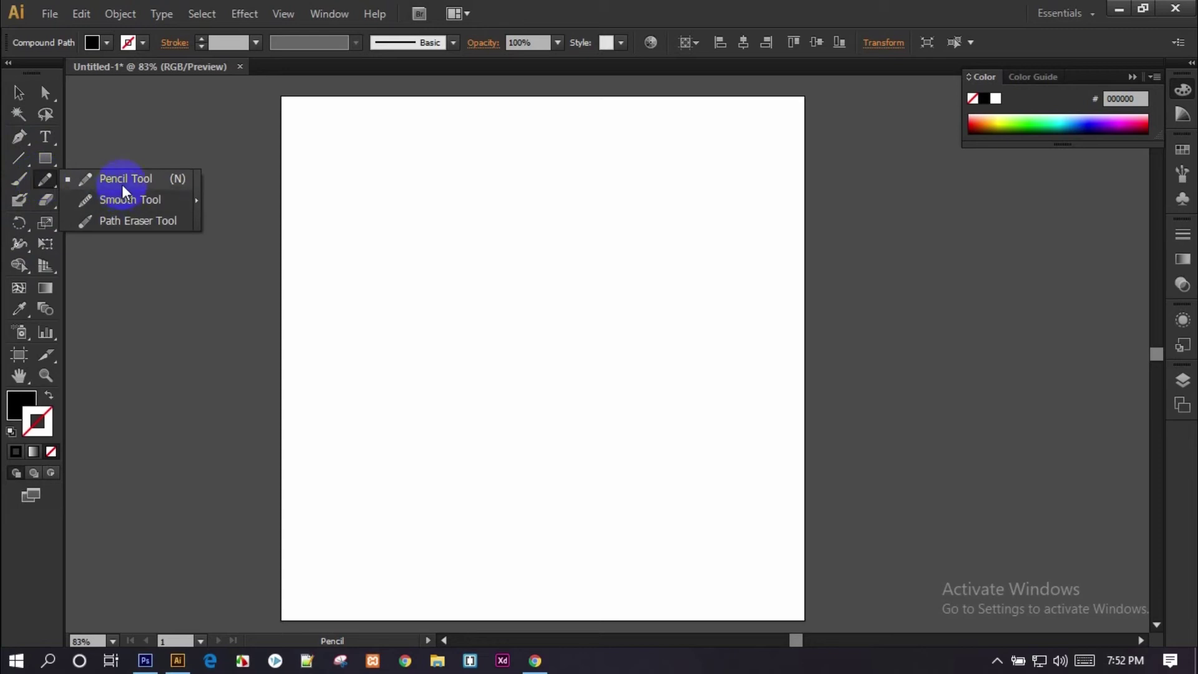
pyautogui.moveTo(323, 377)
pyautogui.mouseDown()
pyautogui.moveTo(518, 310)
pyautogui.moveTo(781, 269)
pyautogui.mouseUp()
pyautogui.click(51, 449)
pyautogui.click(15, 452)
pyautogui.click(37, 421)
pyautogui.click(16, 451)
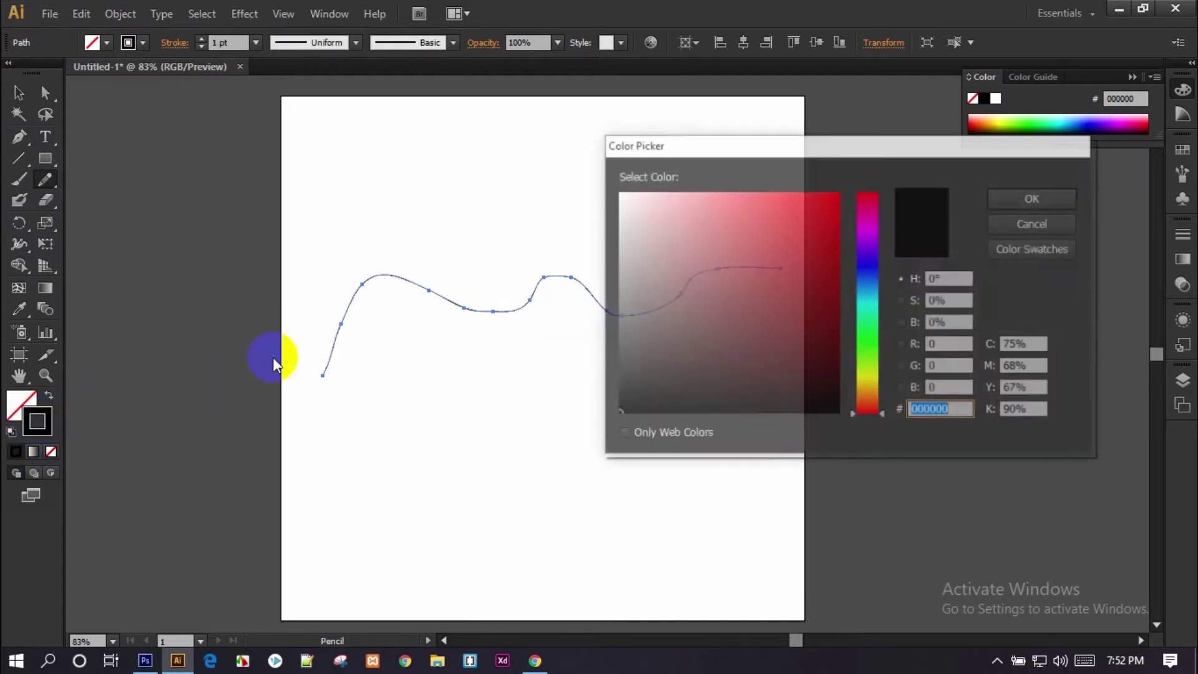
pyautogui.moveTo(873, 404)
pyautogui.mouseDown()
pyautogui.moveTo(868, 265)
pyautogui.moveTo(851, 213)
pyautogui.mouseUp()
pyautogui.click(1032, 200)
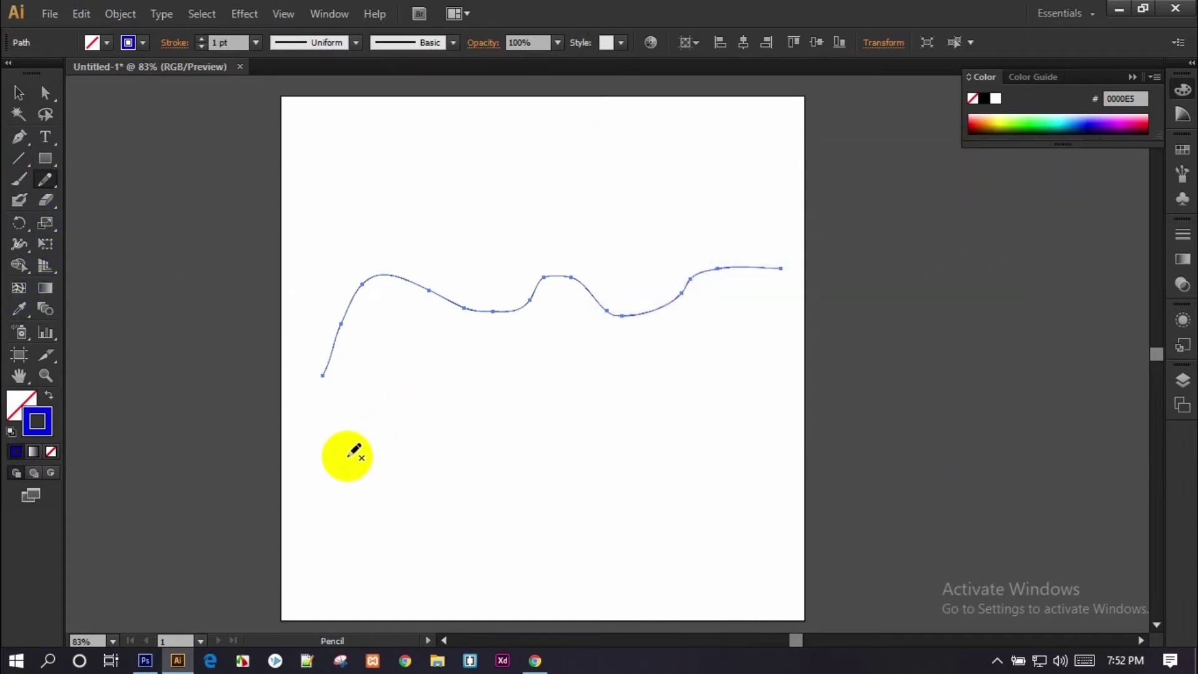
# Draw a second wavy line below, give it a B208B2 magenta stroke, and select both lines.
pyautogui.moveTo(365, 452); pyautogui.dragTo(881, 364)
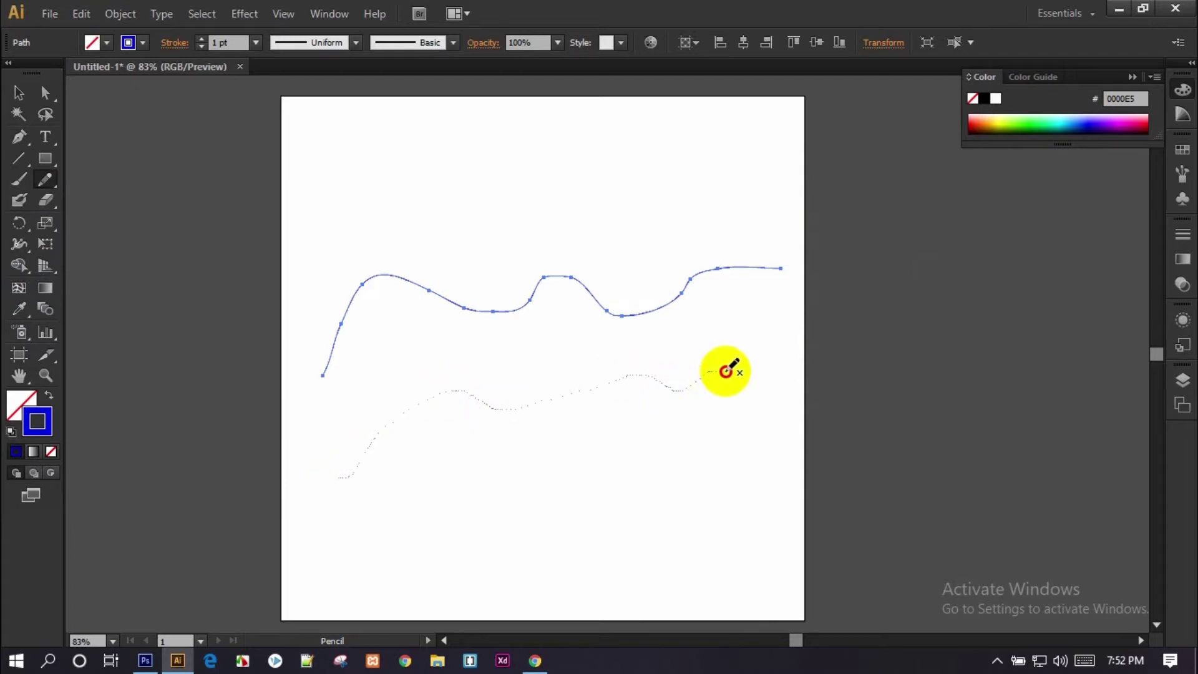
pyautogui.click(18, 100)
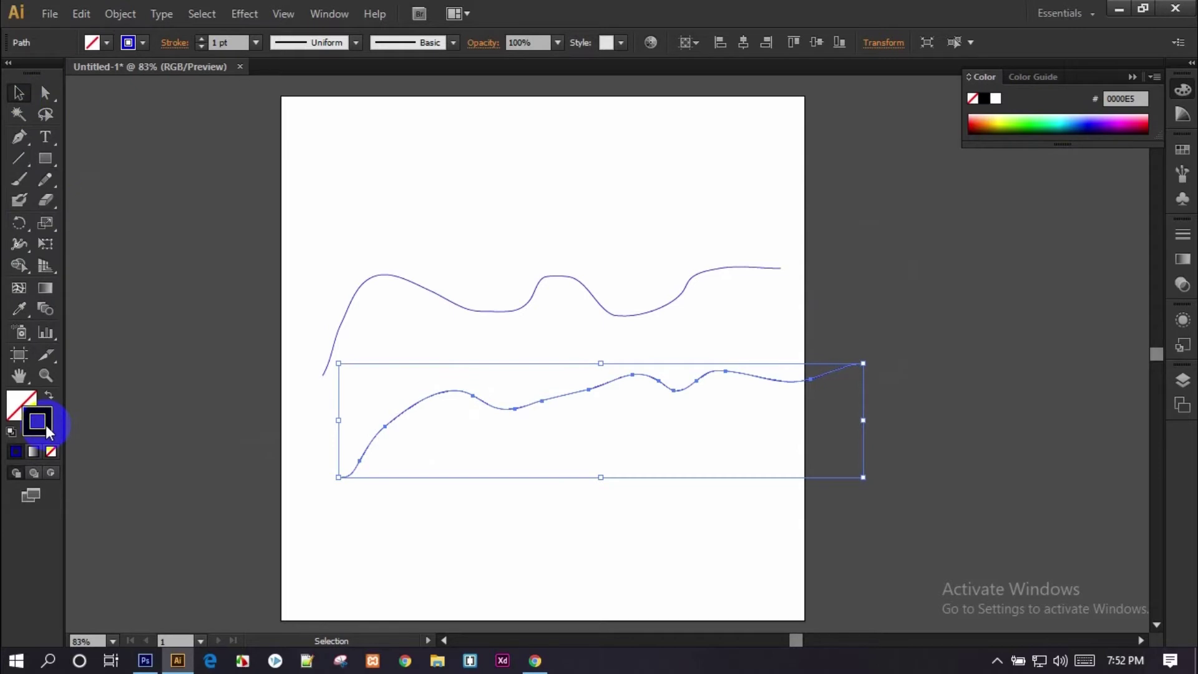
pyautogui.moveTo(871, 274)
pyautogui.mouseDown()
pyautogui.moveTo(877, 213)
pyautogui.moveTo(879, 228)
pyautogui.mouseUp()
pyautogui.click(830, 259)
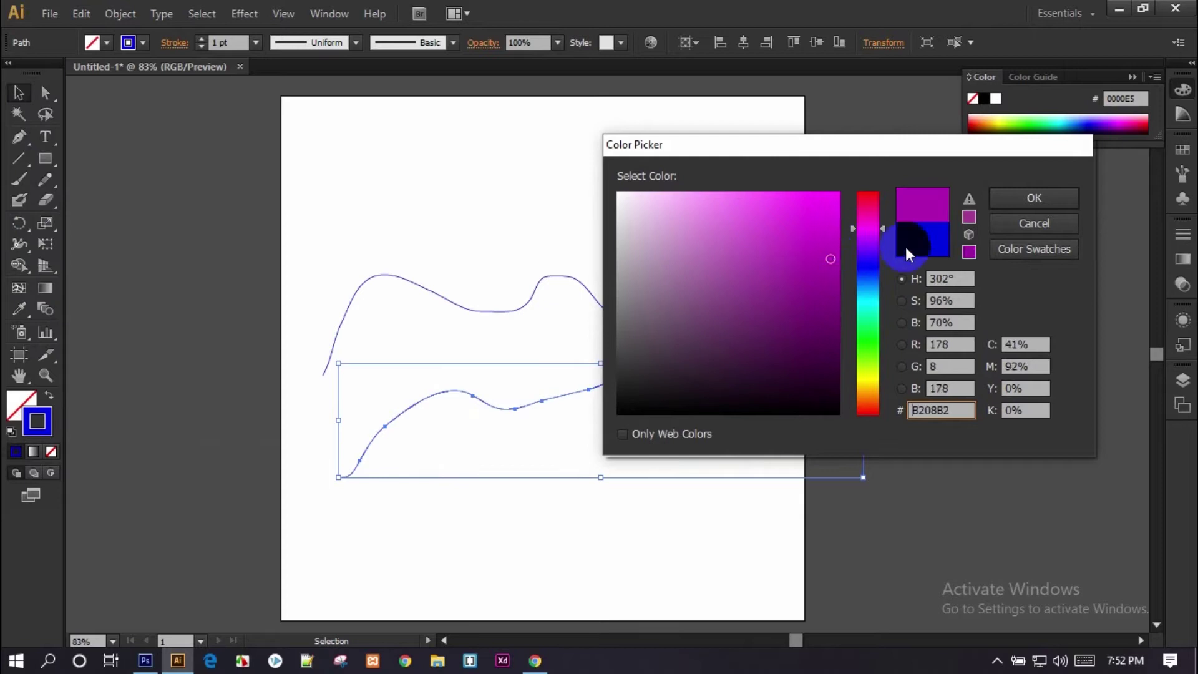
pyautogui.click(1034, 198)
pyautogui.moveTo(541, 216)
pyautogui.mouseDown()
pyautogui.moveTo(604, 554)
pyautogui.moveTo(661, 489)
pyautogui.mouseUp()
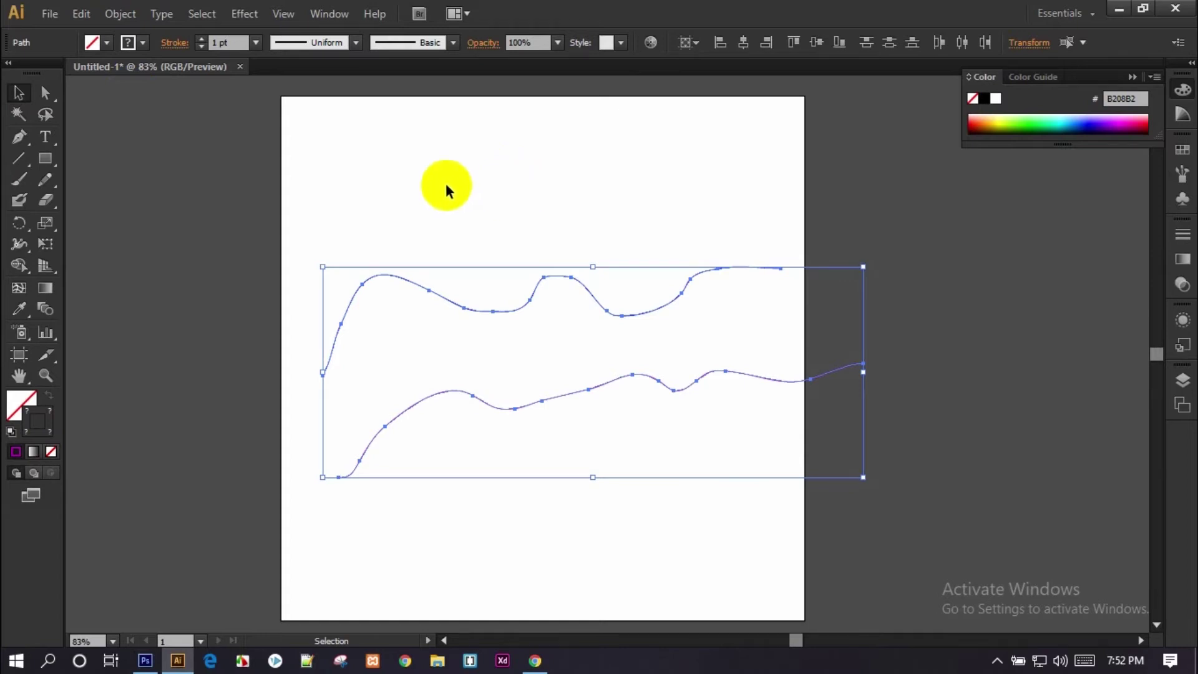
# Set Blend Options to 25 specified steps and make a blend between the two wavy lines.
pyautogui.click(119, 13)
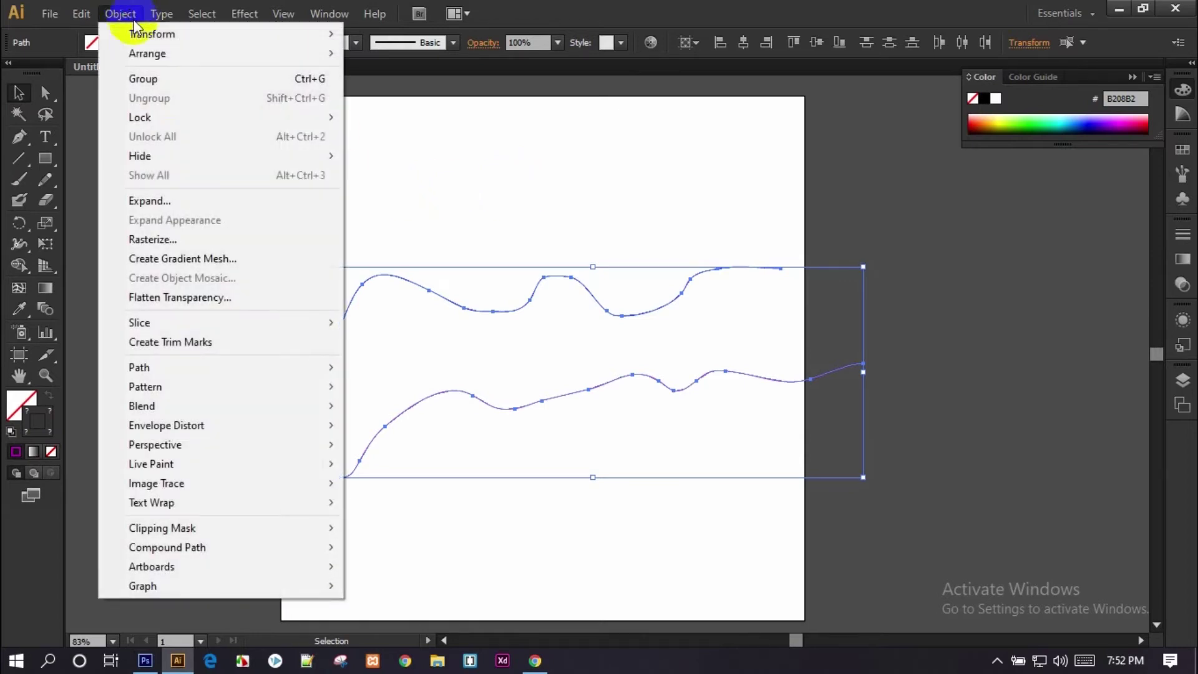
pyautogui.moveTo(141, 406)
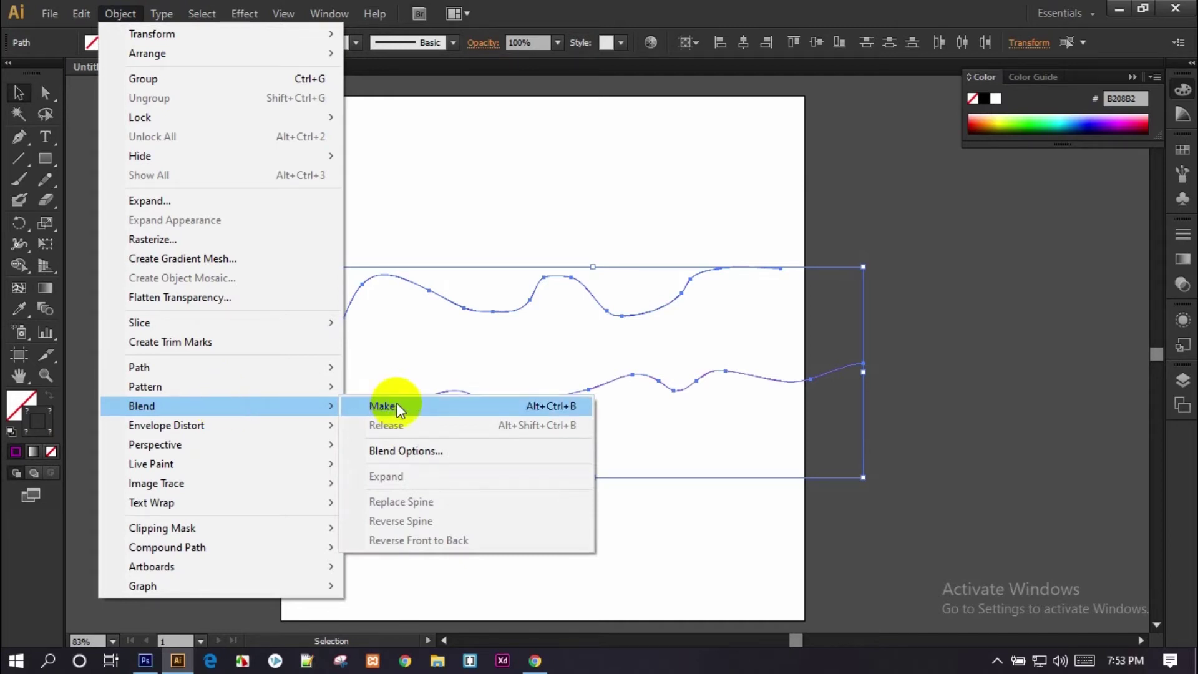
pyautogui.click(440, 448)
pyautogui.moveTo(746, 127); pyautogui.dragTo(1003, 148)
pyautogui.click(1008, 183)
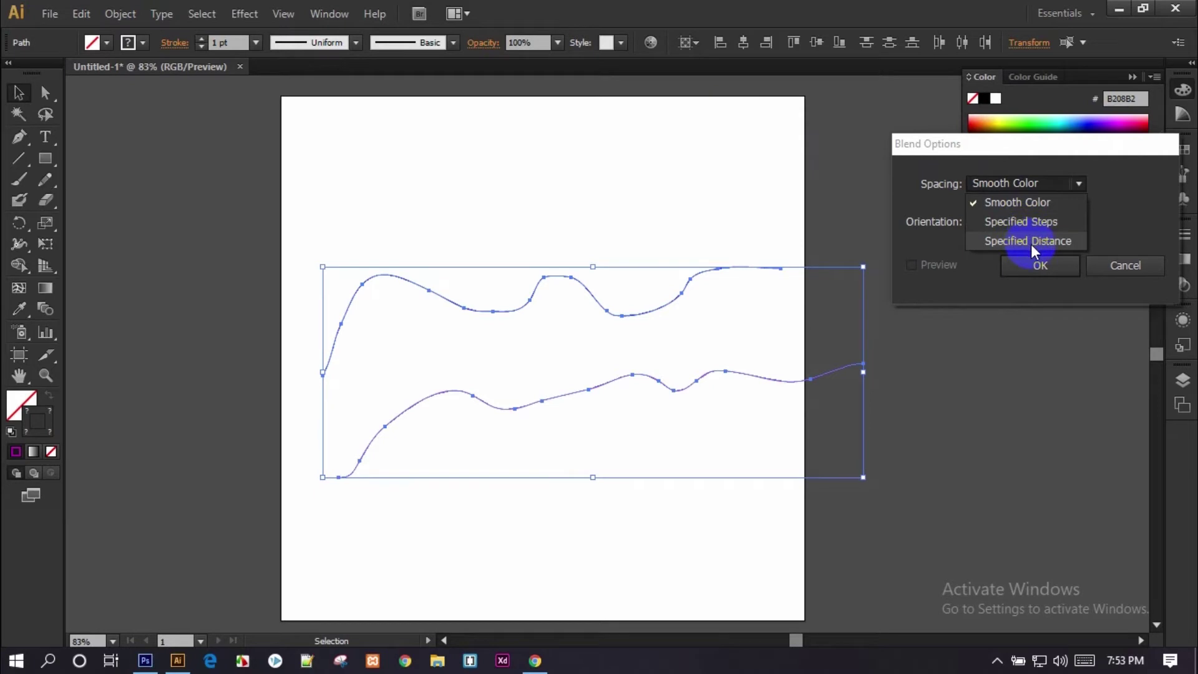
pyautogui.click(1035, 226)
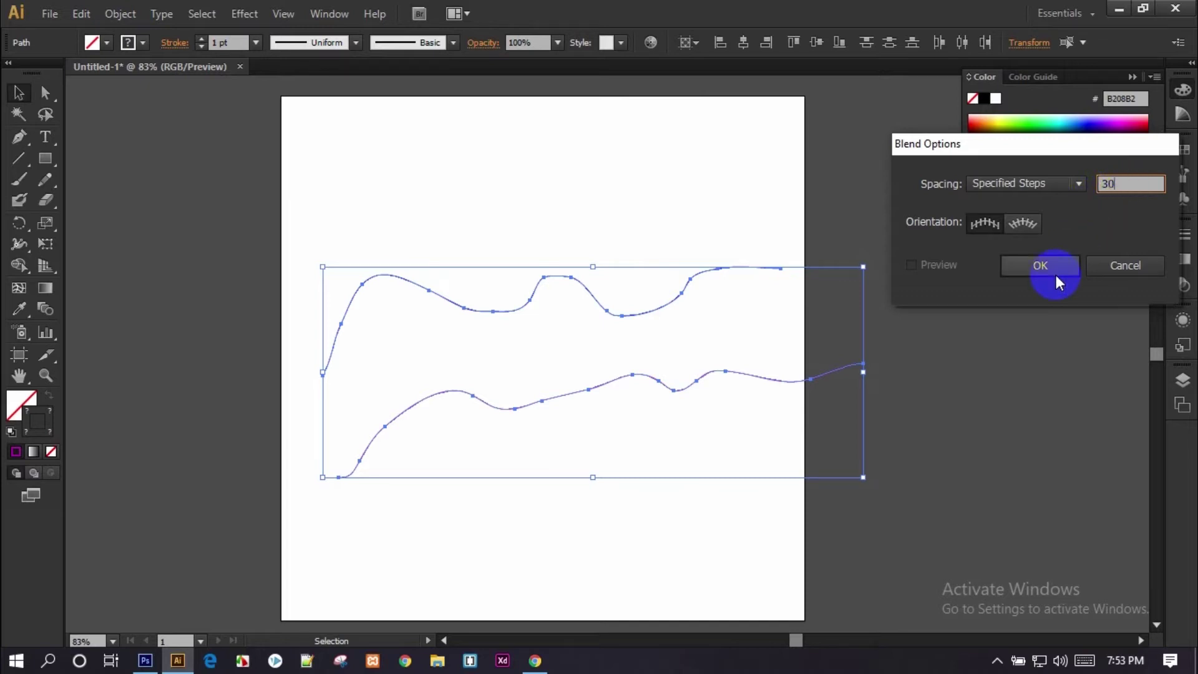
pyautogui.press('BackSpace')
pyautogui.press('BackSpace')
pyautogui.write('25')
pyautogui.click(1061, 269)
pyautogui.click(120, 14)
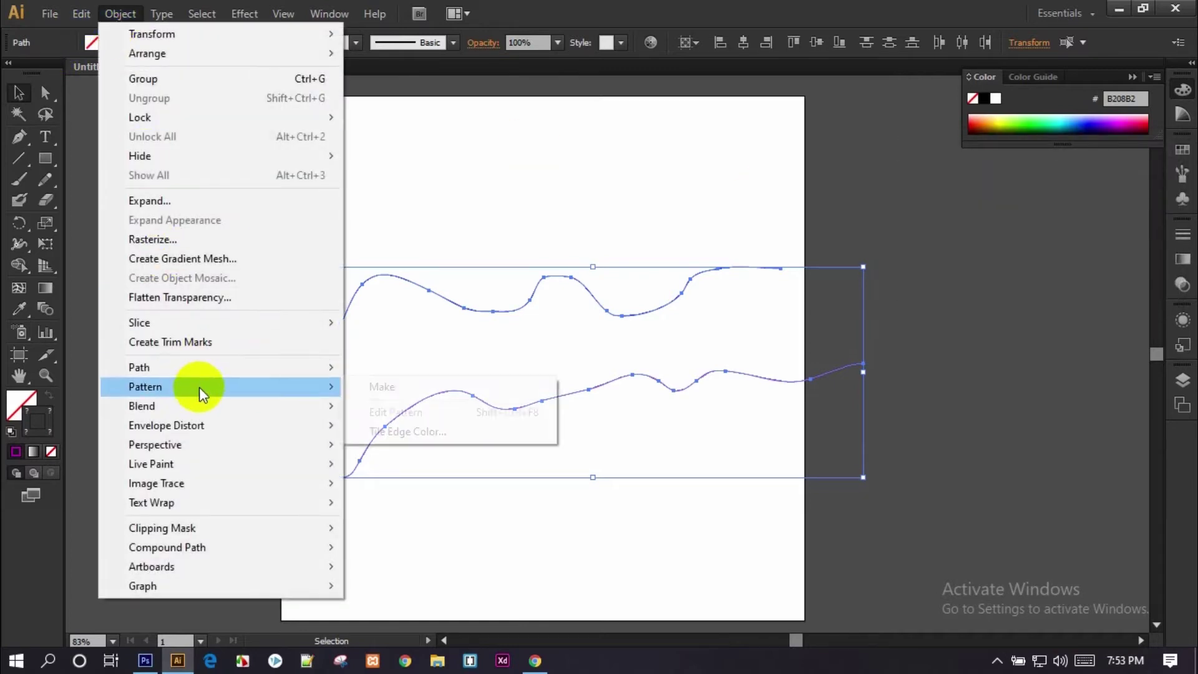
pyautogui.click(381, 403)
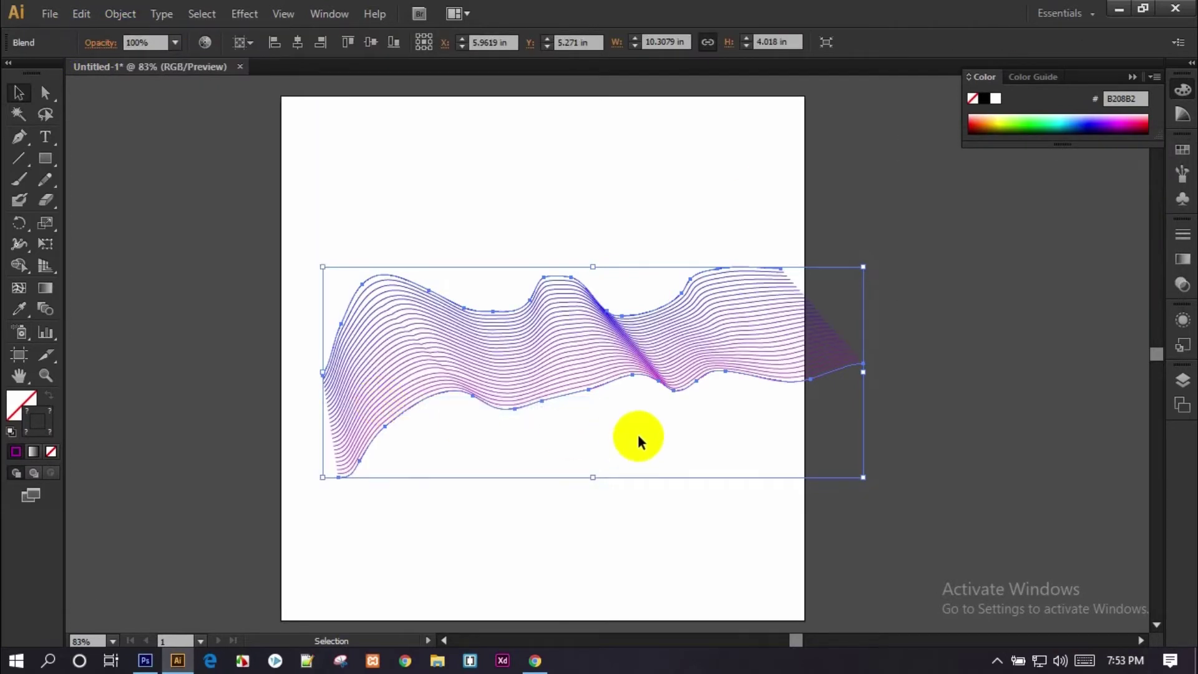
# With Direct Selection, lift the top line's left end anchor and pull its right-hand curve upward.
pyautogui.press('z')
pyautogui.click(594, 314)
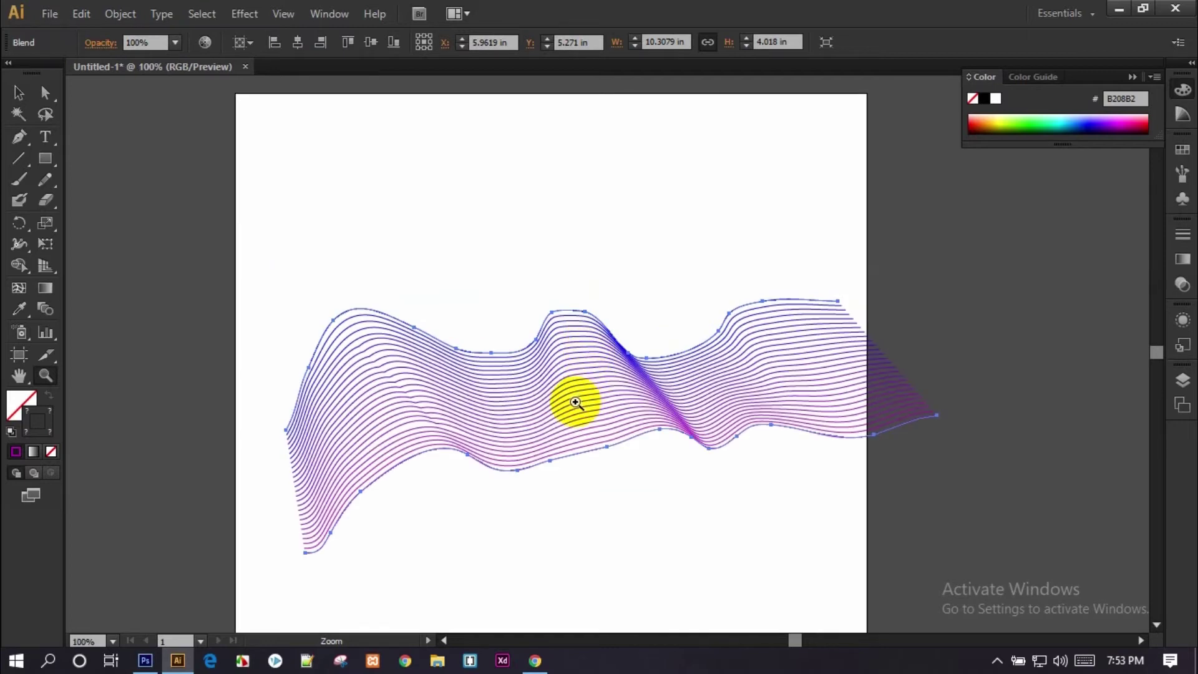
pyautogui.click(508, 359)
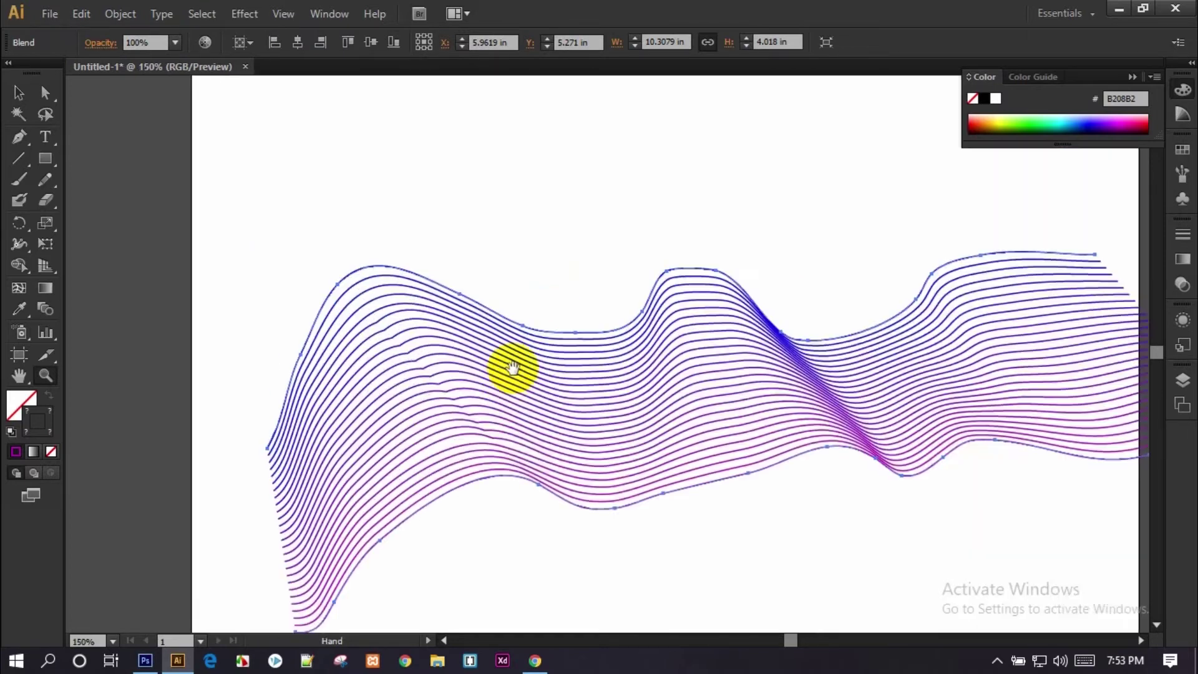
pyautogui.moveTo(508, 366); pyautogui.dragTo(358, 335)
pyautogui.click(45, 92)
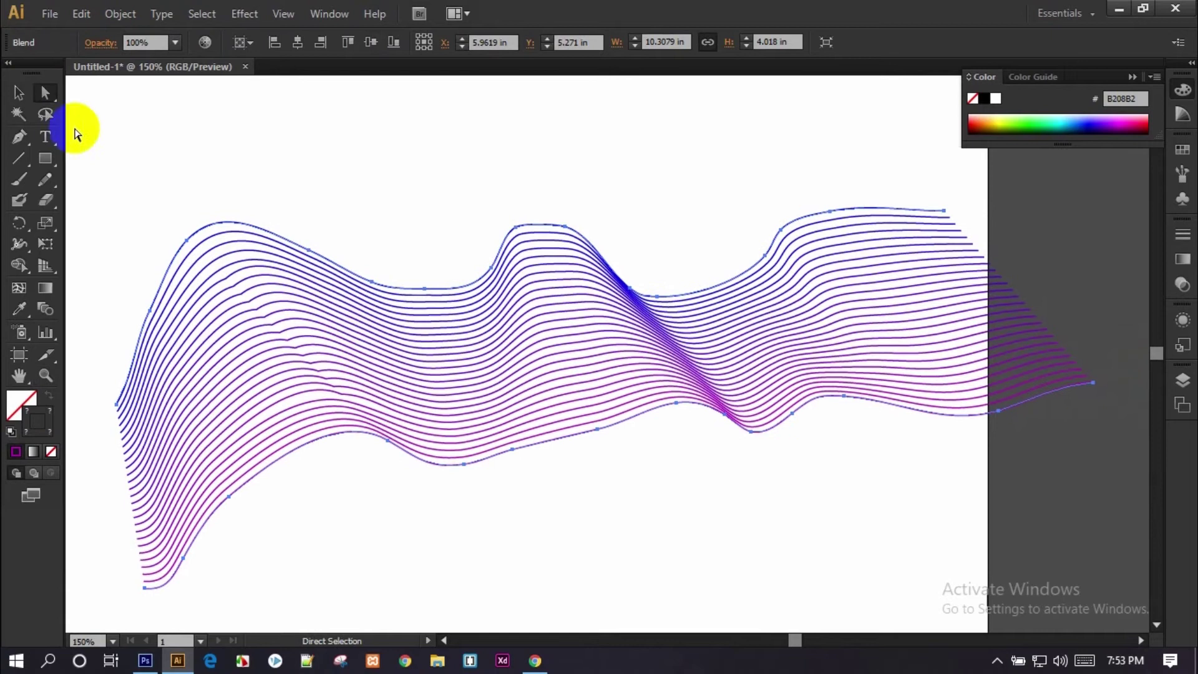
pyautogui.click(116, 405)
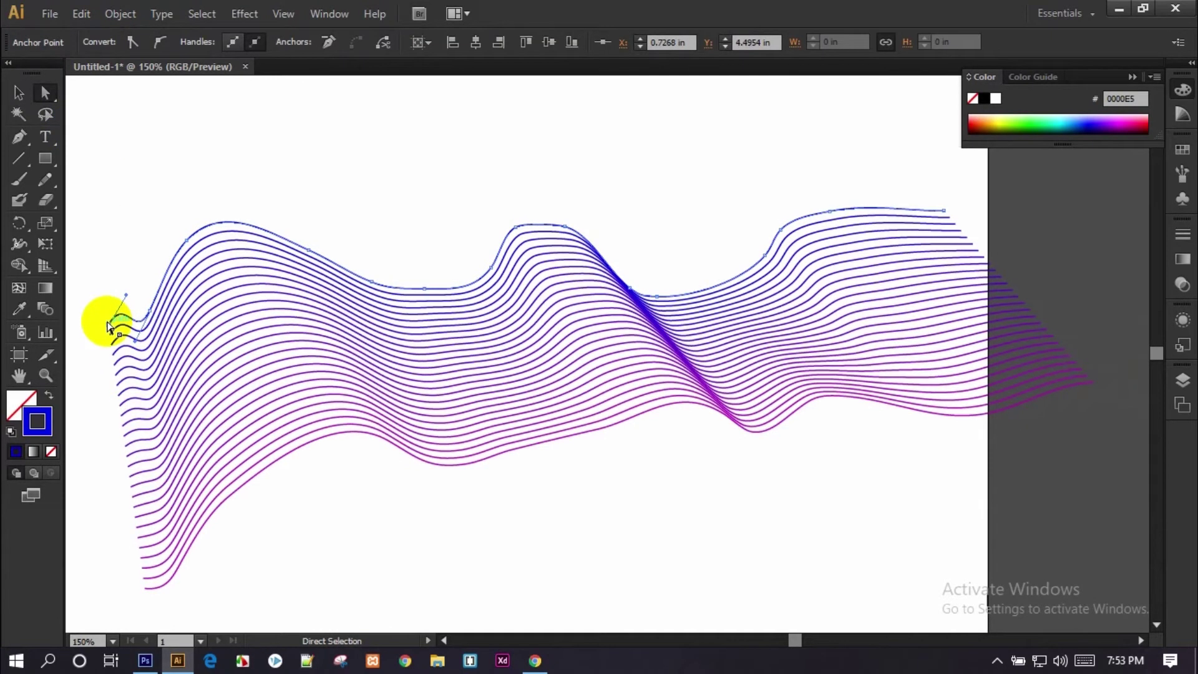
pyautogui.moveTo(116, 404); pyautogui.dragTo(114, 240)
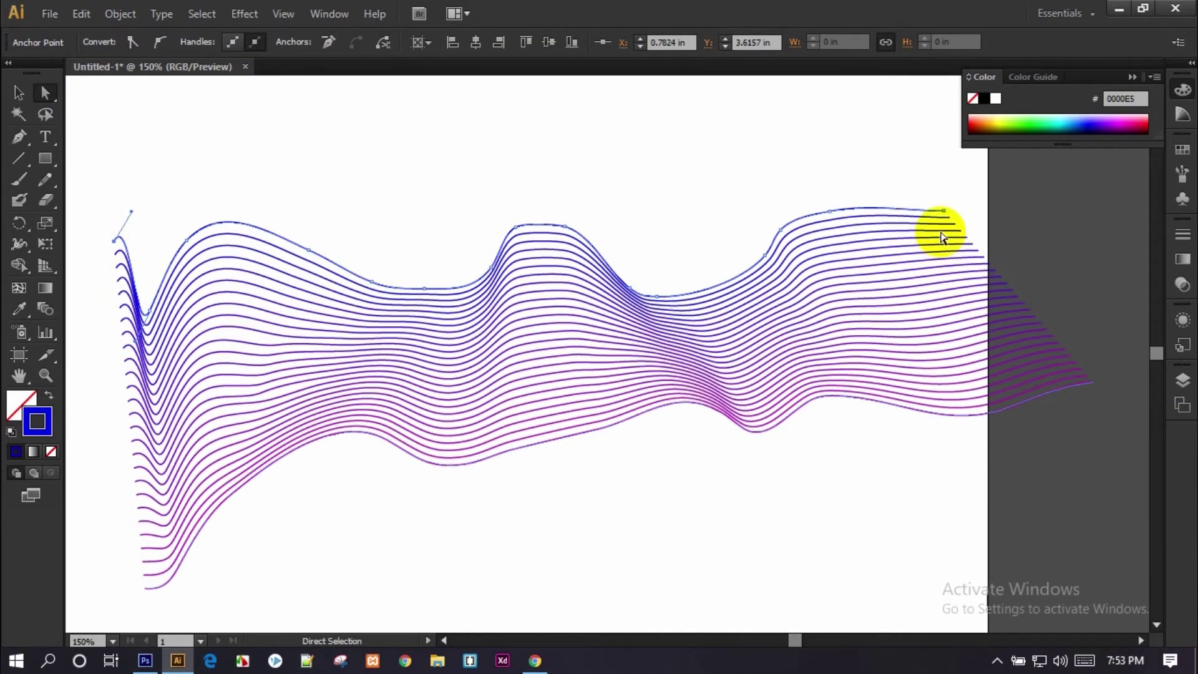
pyautogui.moveTo(947, 215); pyautogui.dragTo(987, 179)
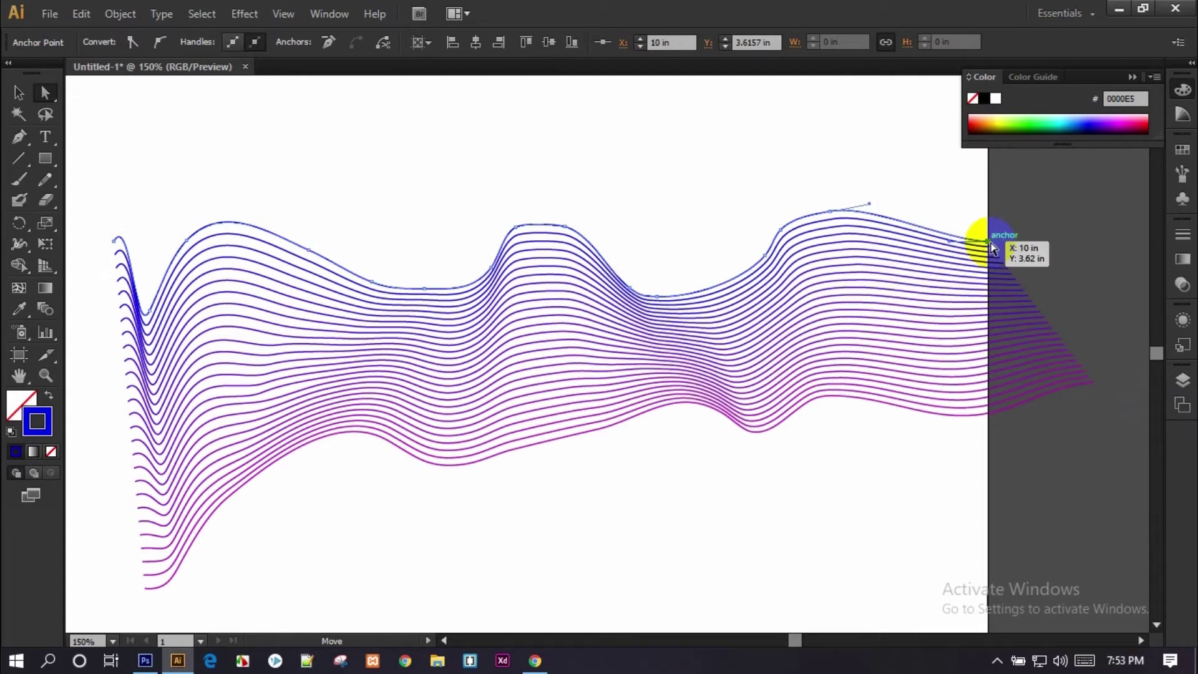
pyautogui.moveTo(877, 206); pyautogui.dragTo(862, 164)
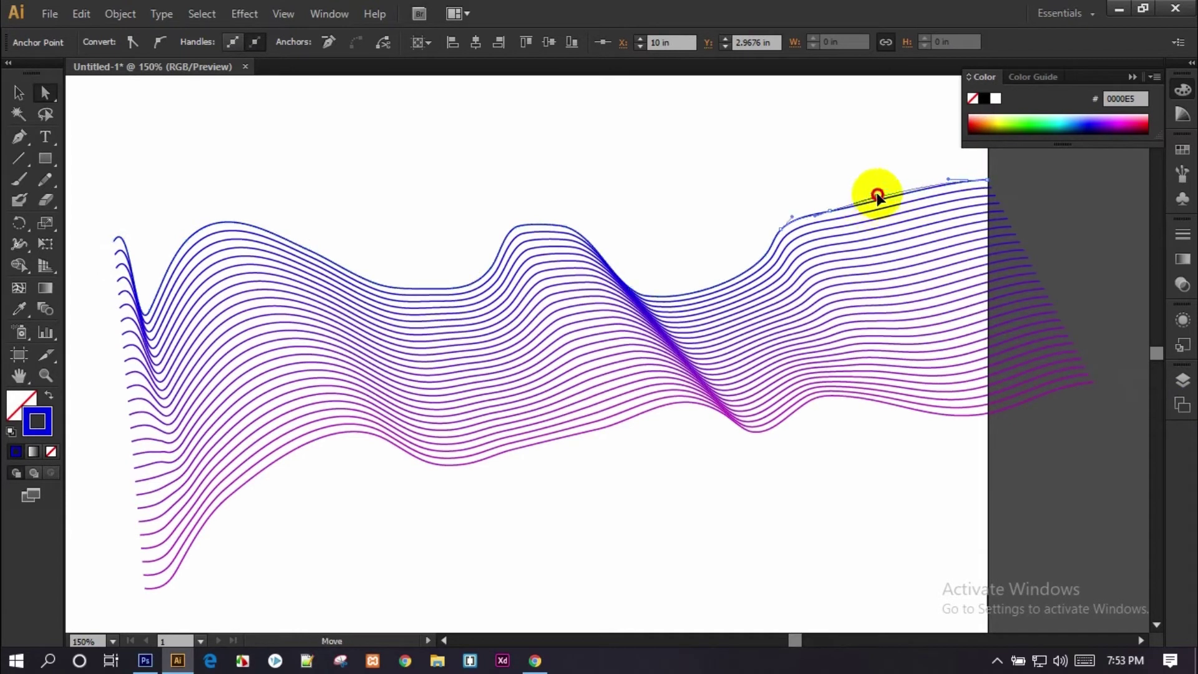
pyautogui.moveTo(829, 213)
pyautogui.mouseDown()
pyautogui.moveTo(818, 175)
pyautogui.moveTo(907, 185)
pyautogui.mouseUp()
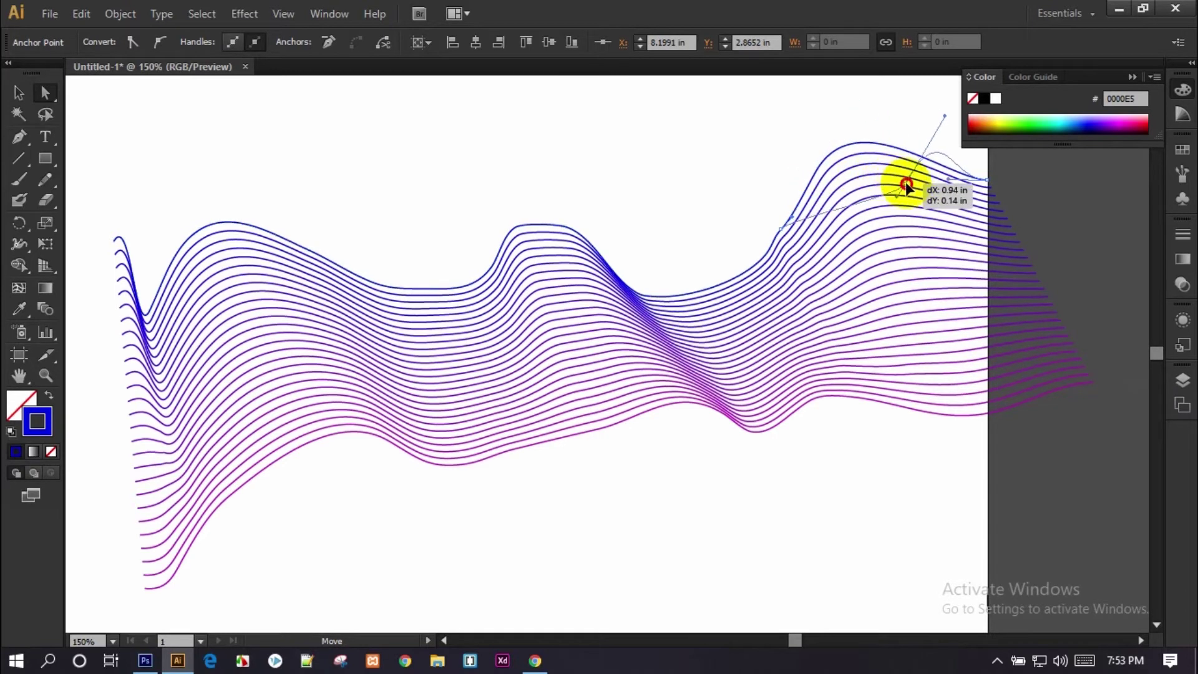
pyautogui.hotkey('ctrl', '-')
pyautogui.hotkey('ctrl', '-')
pyautogui.hotkey('ctrl', '-')
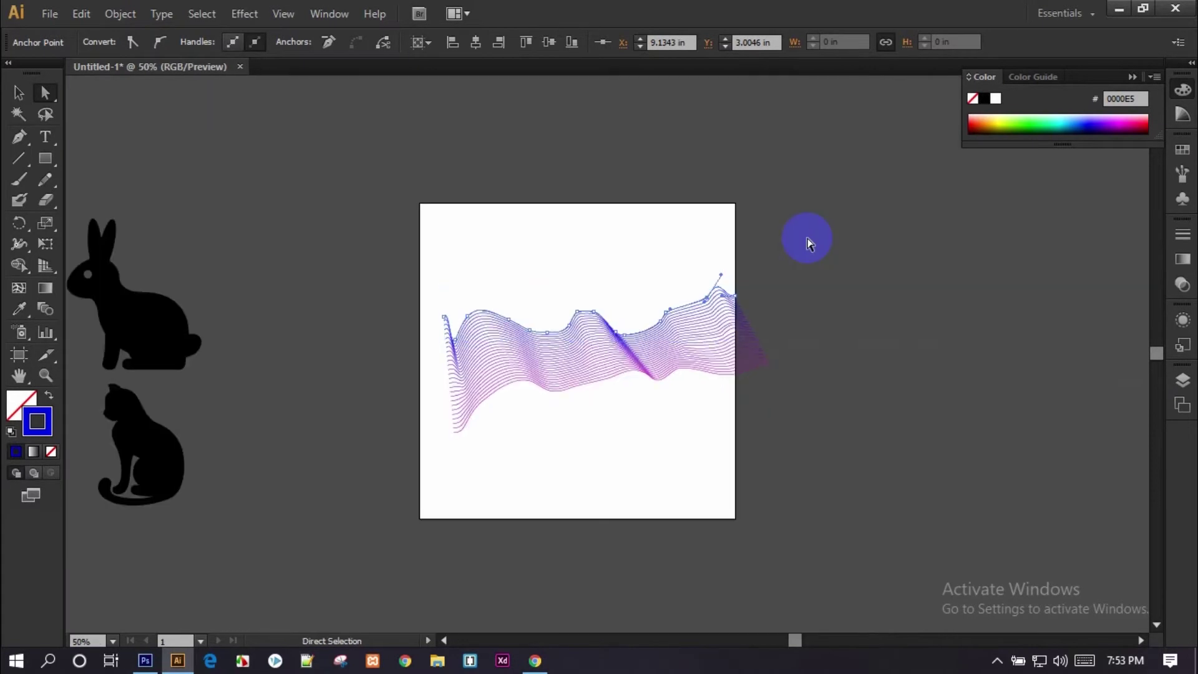
# Reposition the blend higher and slightly to the right on the artboard.
pyautogui.moveTo(468, 209); pyautogui.dragTo(691, 488)
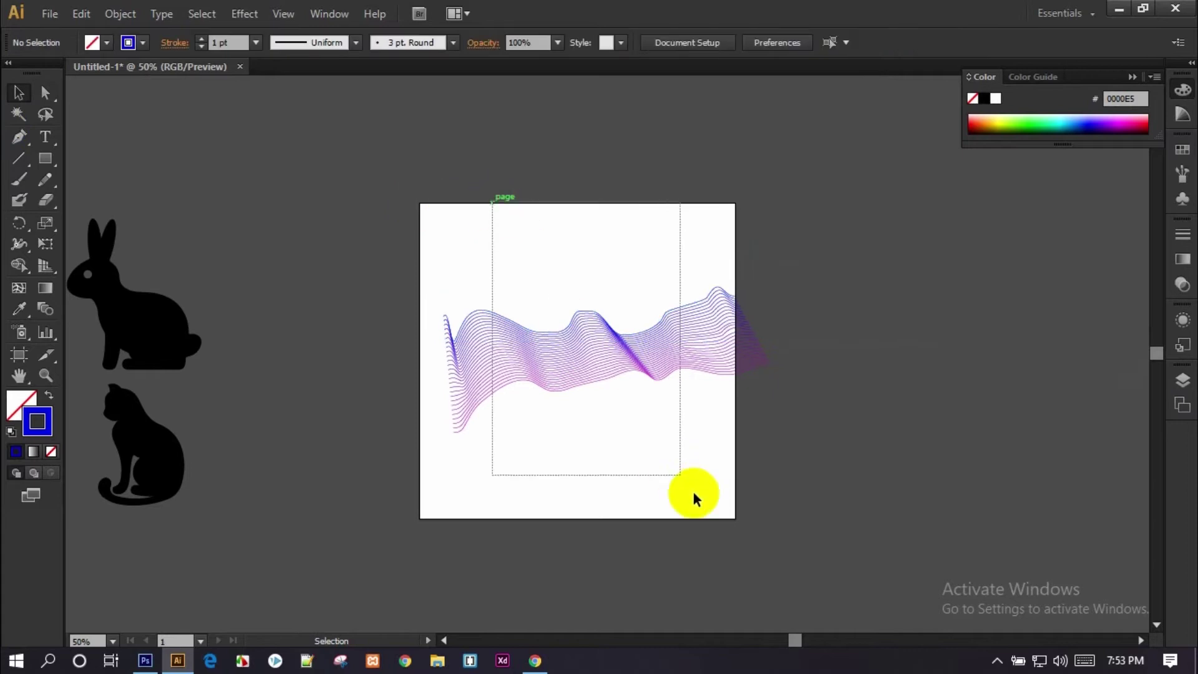
pyautogui.moveTo(626, 297); pyautogui.dragTo(609, 163)
pyautogui.click(803, 366)
pyautogui.moveTo(655, 259)
pyautogui.mouseDown()
pyautogui.moveTo(838, 339)
pyautogui.moveTo(666, 317)
pyautogui.mouseUp()
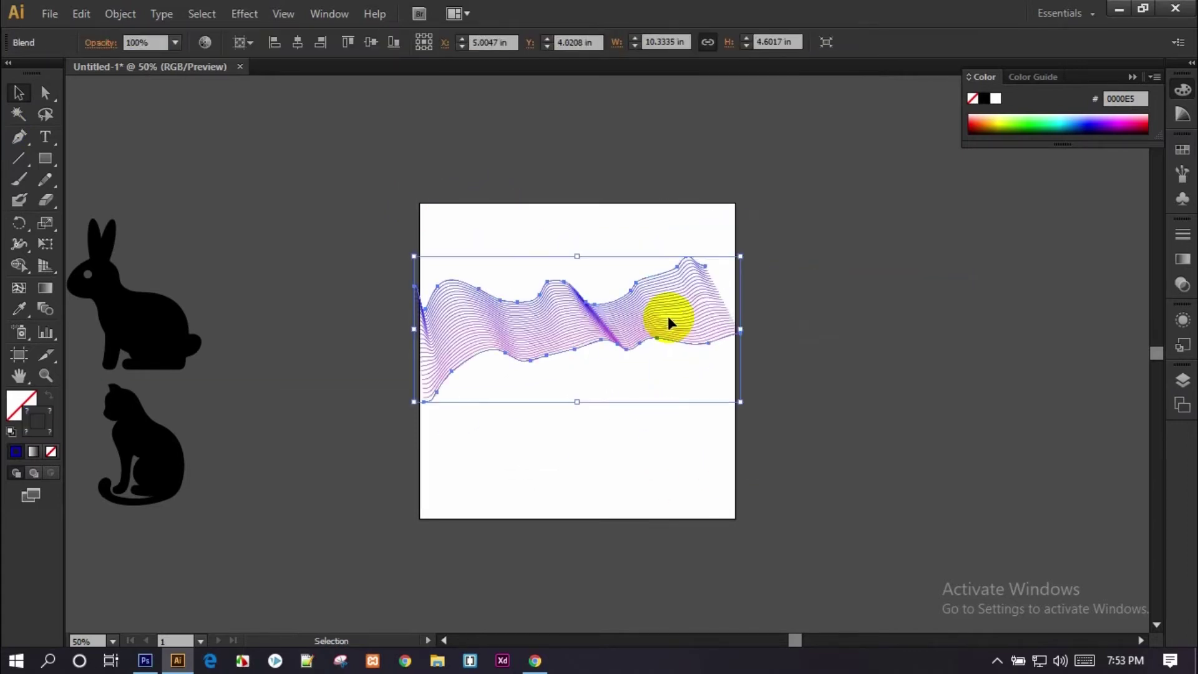
# Expand the blend, keeping Fill and Stroke, into separate line paths.
pyautogui.click(121, 13)
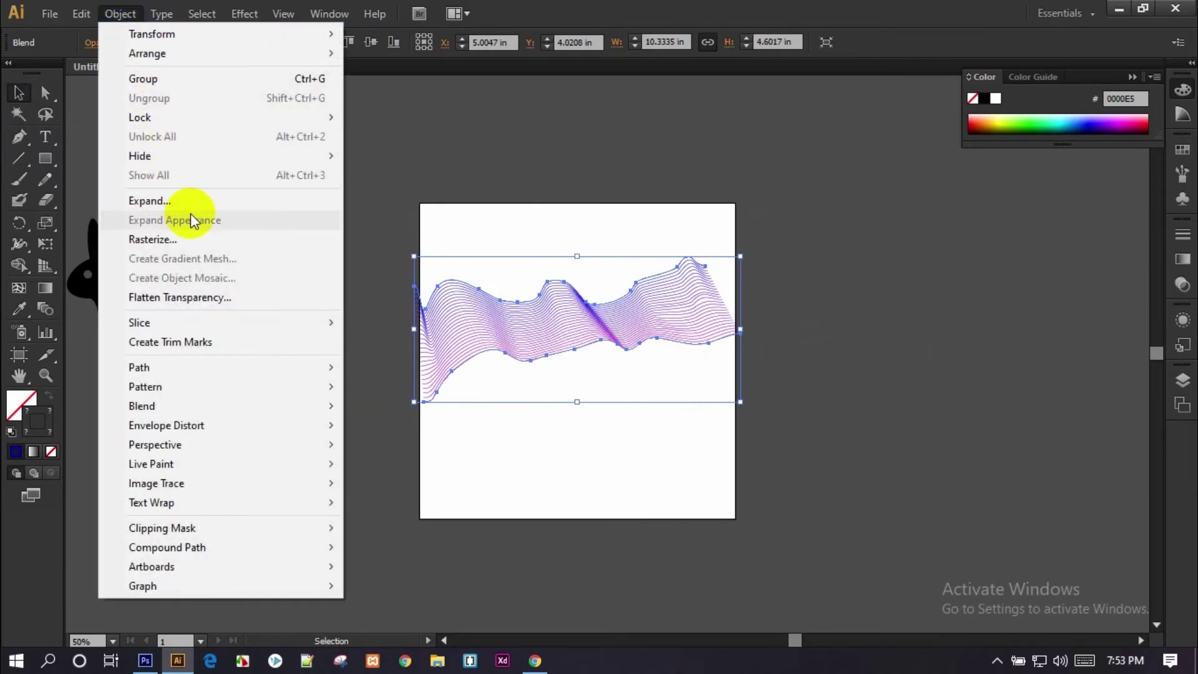
pyautogui.click(194, 200)
pyautogui.click(885, 425)
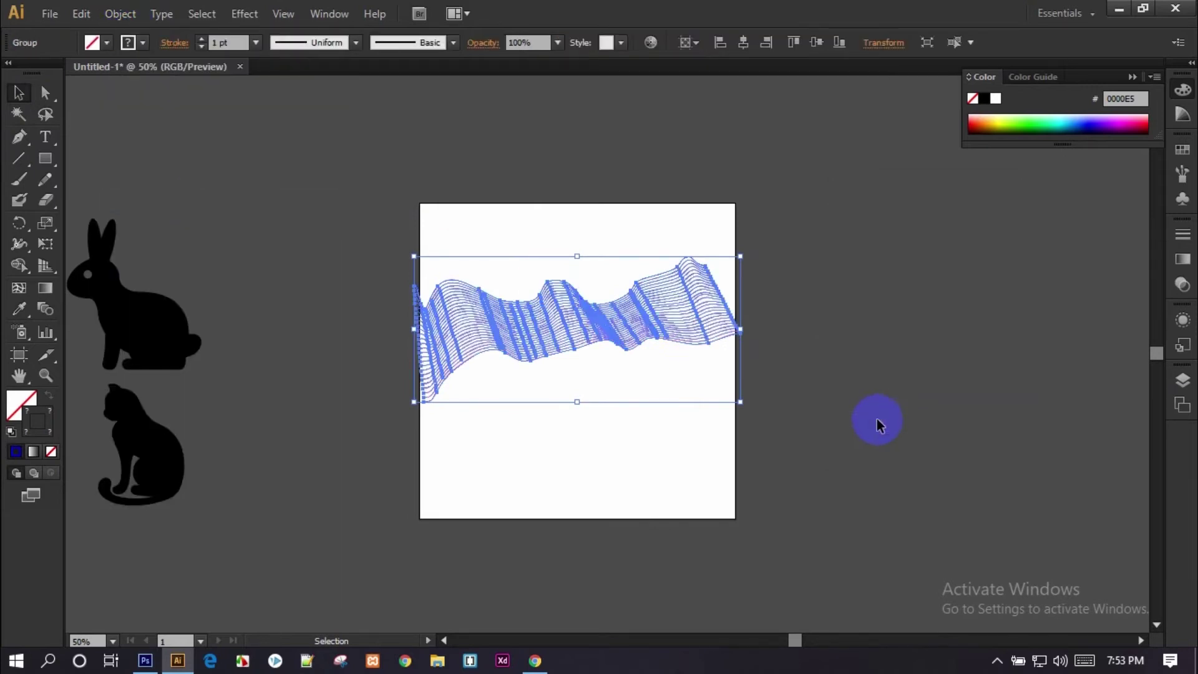
pyautogui.click(121, 14)
pyautogui.click(200, 201)
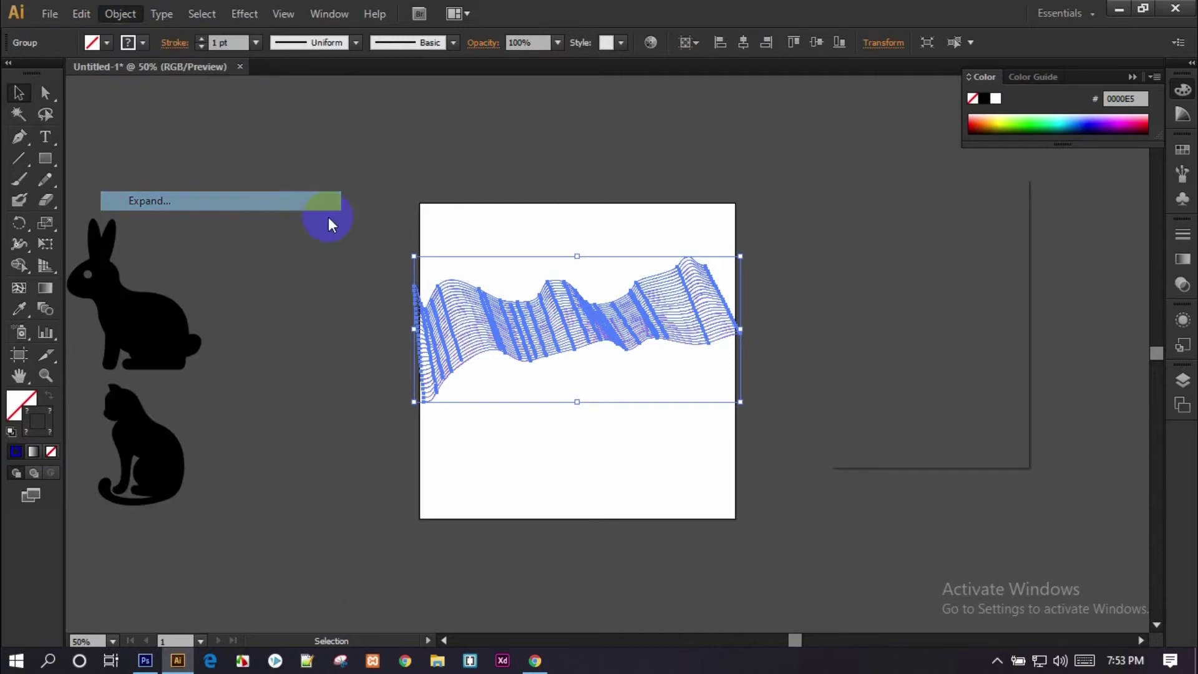
pyautogui.click(896, 428)
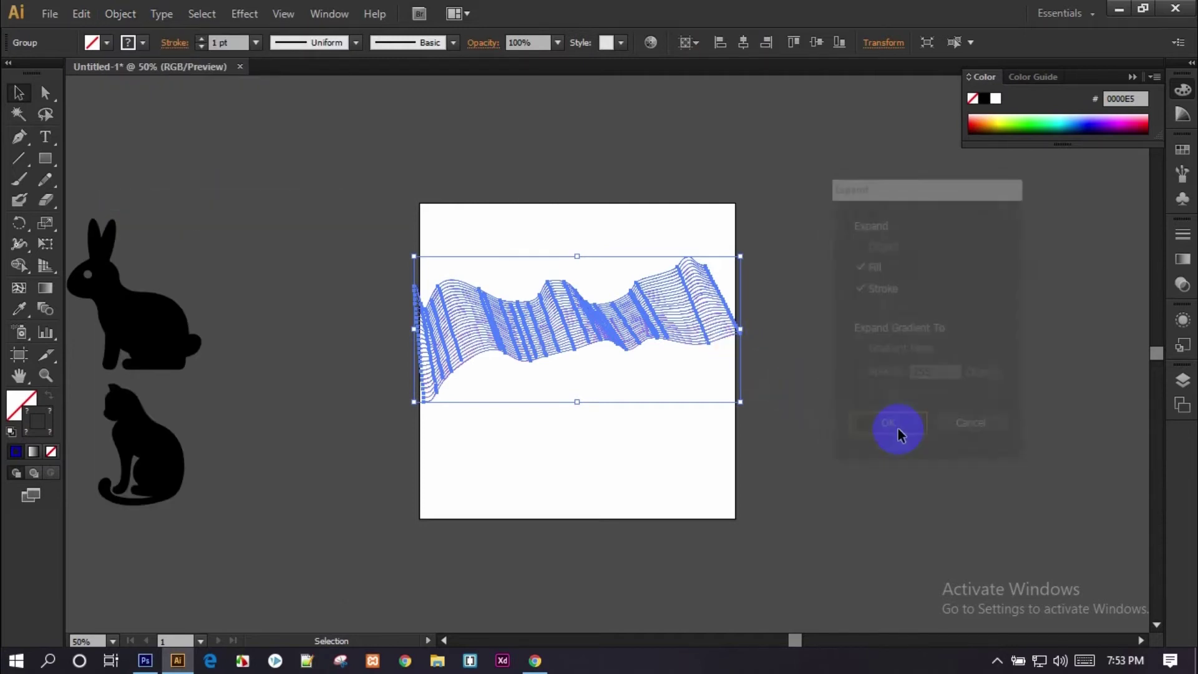
pyautogui.click(283, 386)
pyautogui.moveTo(316, 409); pyautogui.dragTo(423, 424)
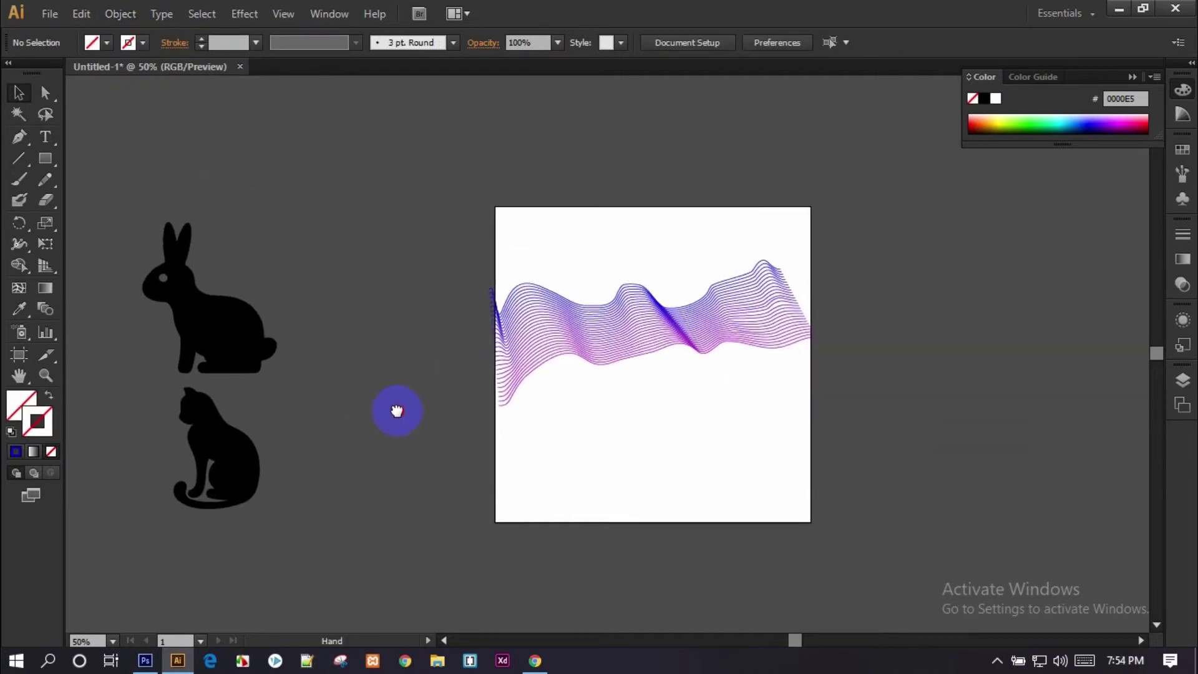
pyautogui.click(704, 354)
# Shrink the cat silhouette and place it on top of the wavy lines.
pyautogui.moveTo(265, 485); pyautogui.dragTo(746, 430)
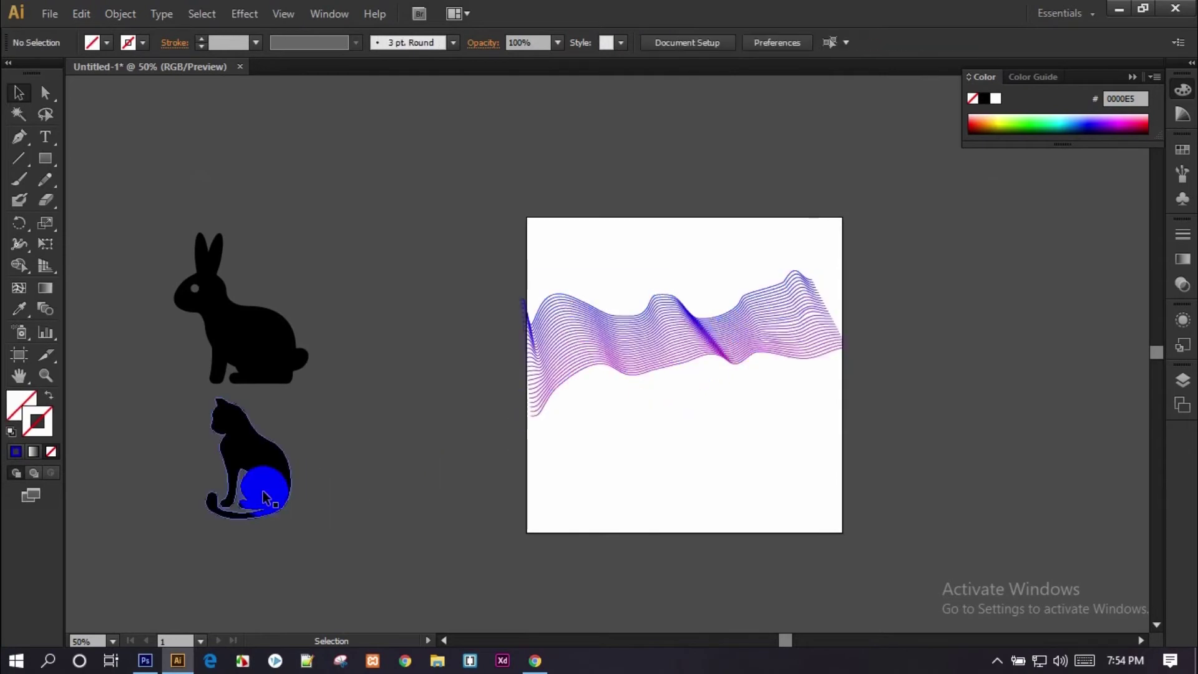
pyautogui.moveTo(770, 343)
pyautogui.mouseDown()
pyautogui.moveTo(769, 383)
pyautogui.moveTo(711, 374)
pyautogui.mouseUp()
pyautogui.press('z')
pyautogui.click(709, 373)
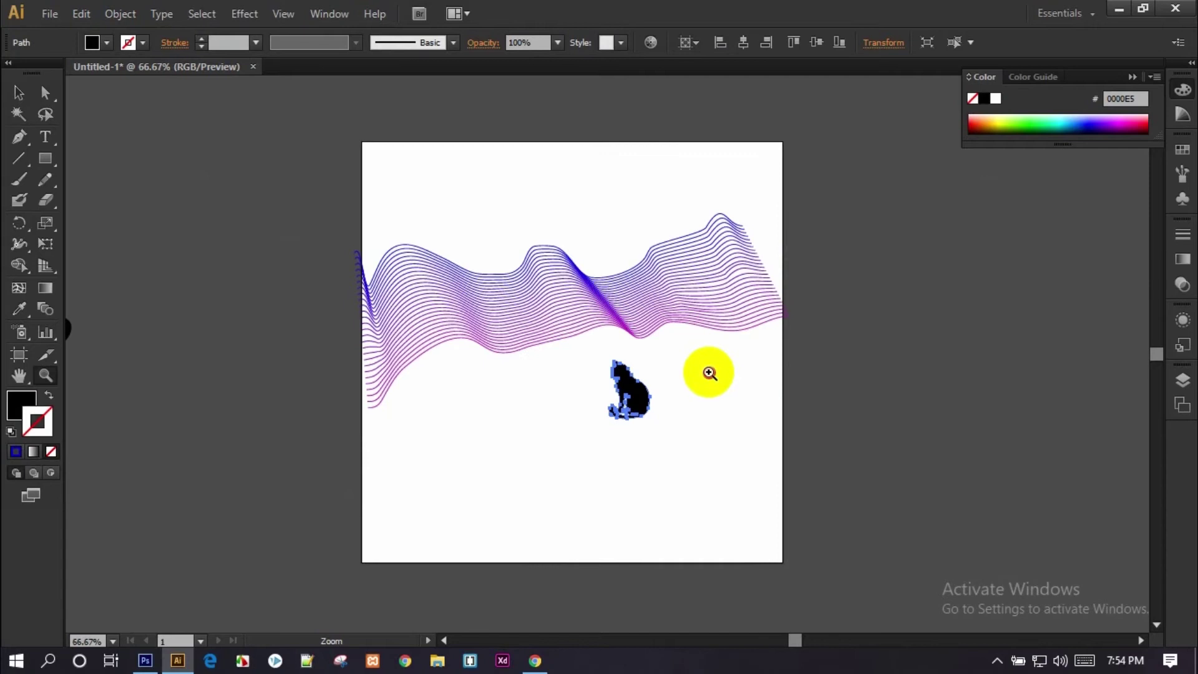
pyautogui.click(566, 316)
pyautogui.press('v')
pyautogui.moveTo(602, 476); pyautogui.dragTo(407, 290)
pyautogui.click(556, 401)
pyautogui.moveTo(526, 406)
pyautogui.mouseDown()
pyautogui.moveTo(342, 241)
pyautogui.moveTo(476, 420)
pyautogui.mouseUp()
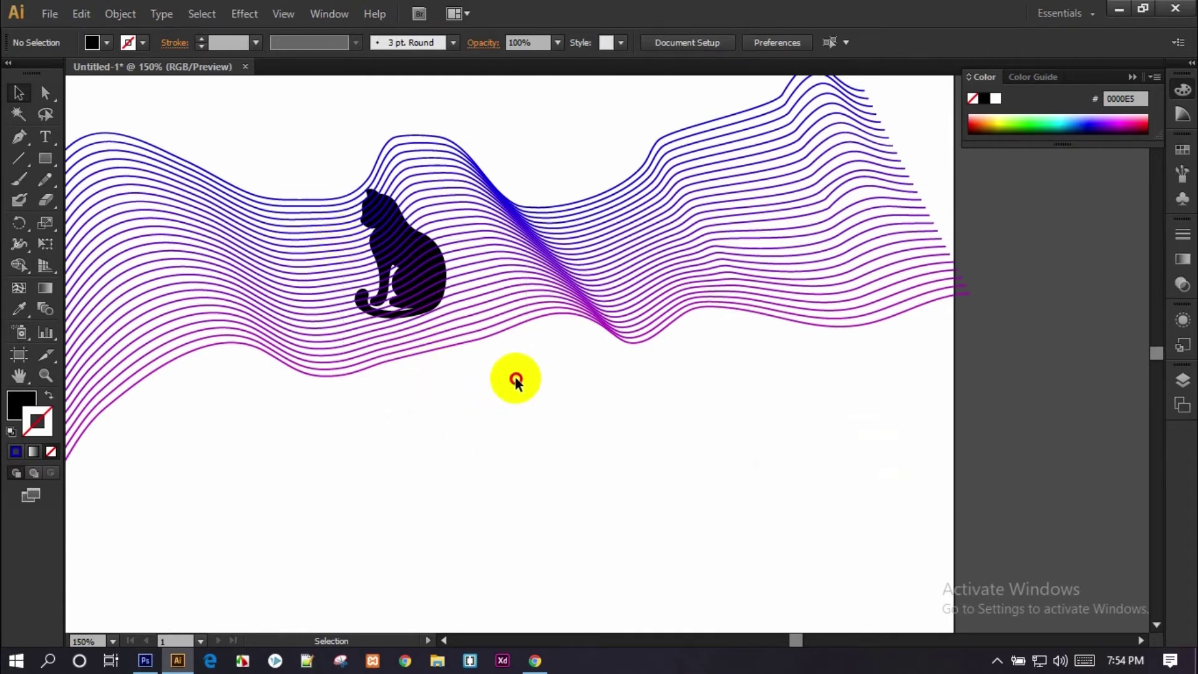
# Scale the wave group down, nudge it up-left, and select both the cat and the waves.
pyautogui.click(682, 332)
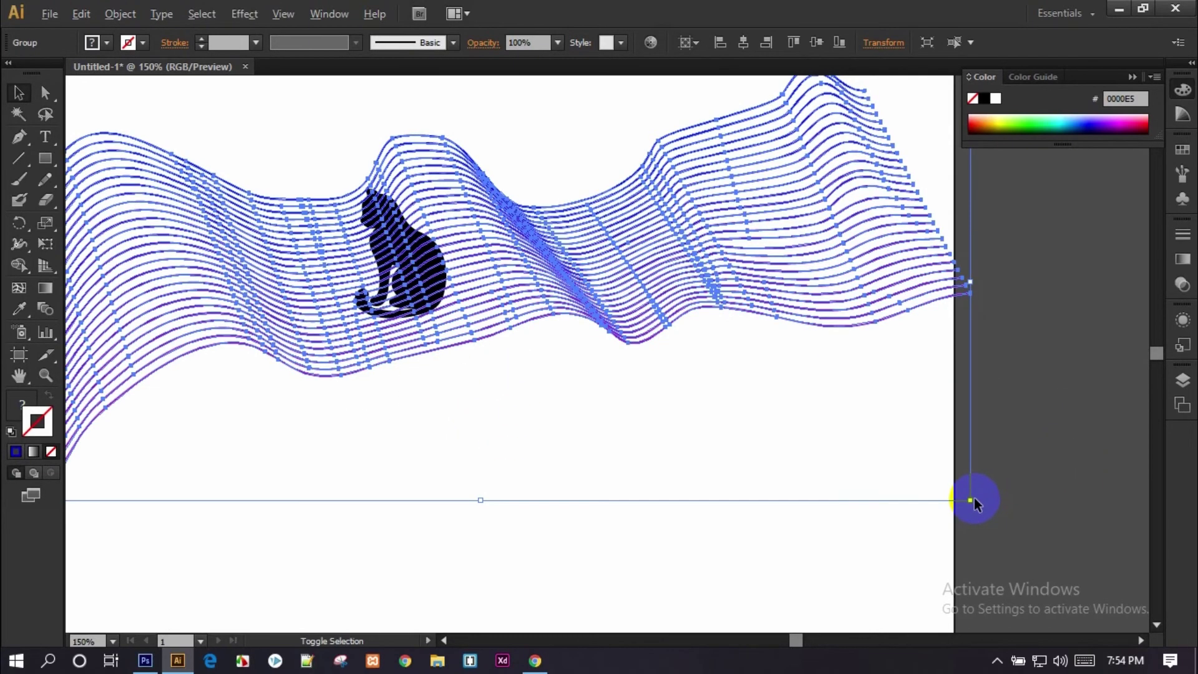
pyautogui.moveTo(971, 500); pyautogui.dragTo(908, 472)
pyautogui.moveTo(618, 307); pyautogui.dragTo(609, 298)
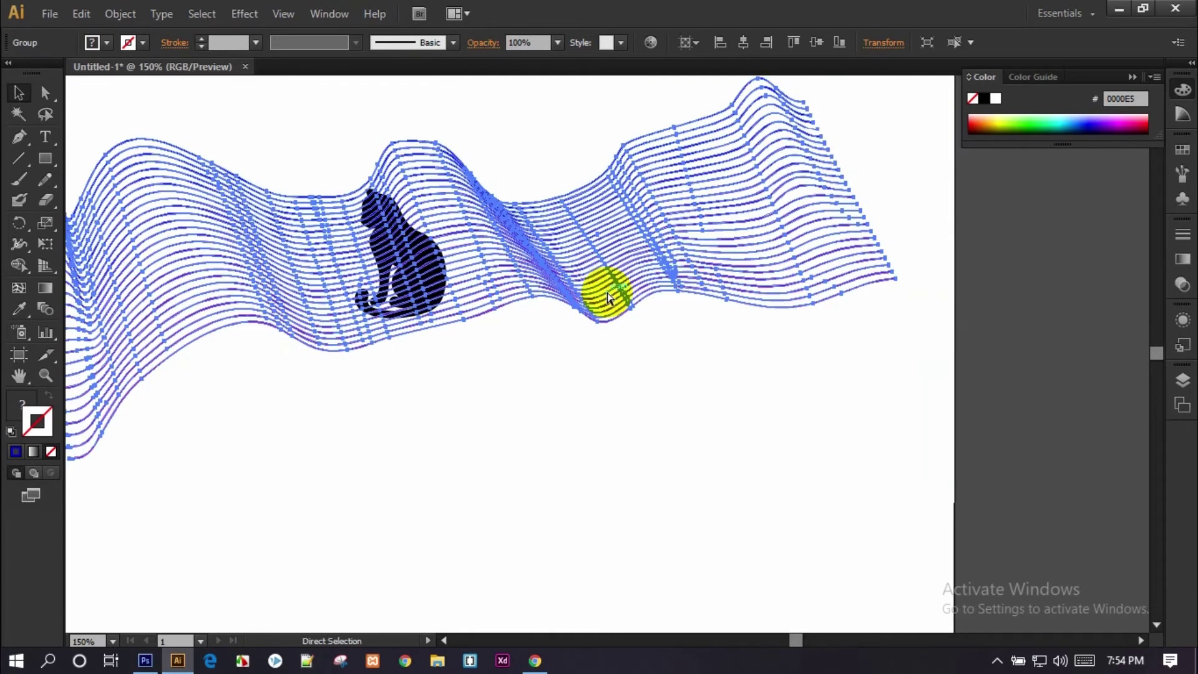
pyautogui.press('v')
pyautogui.click(631, 441)
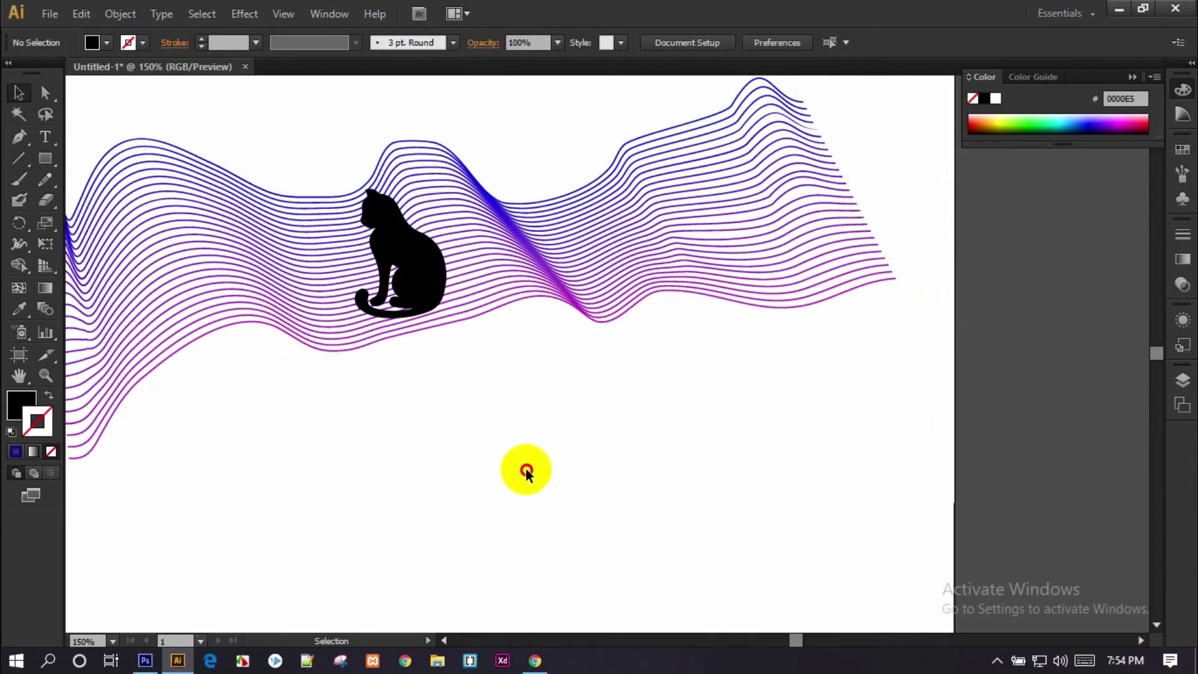
pyautogui.moveTo(524, 471); pyautogui.dragTo(344, 181)
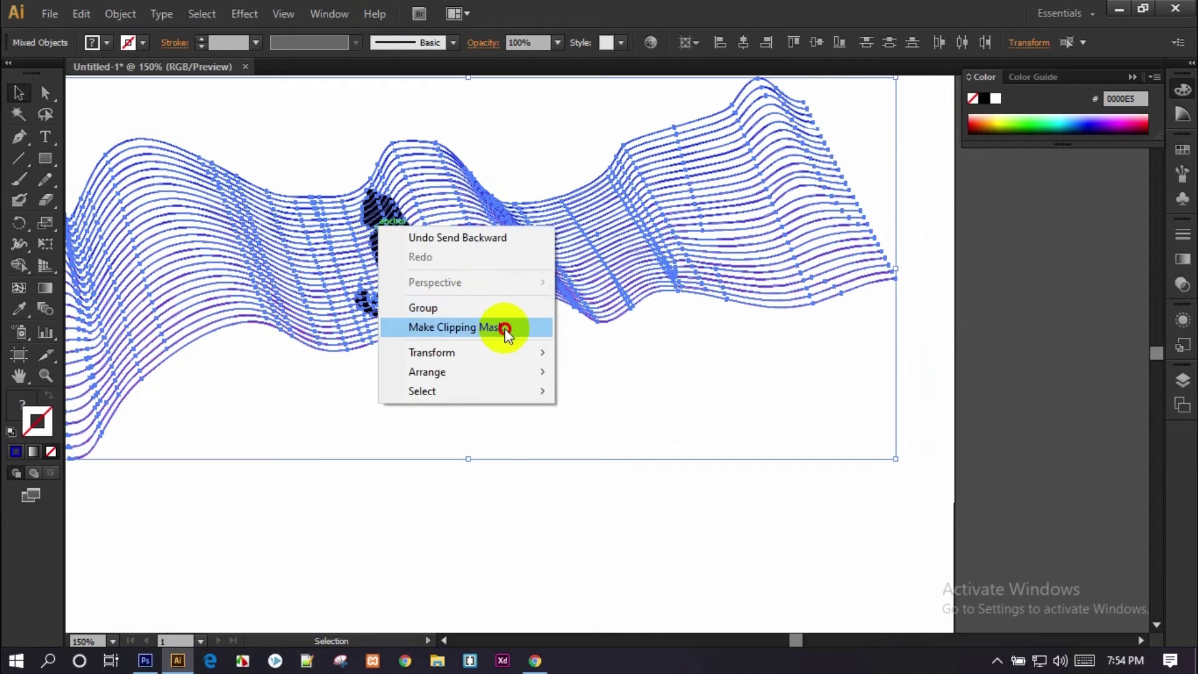
# Clip the wavy lines to the cat shape with Make Clipping Mask.
pyautogui.click(504, 331)
pyautogui.click(545, 436)
pyautogui.press('z')
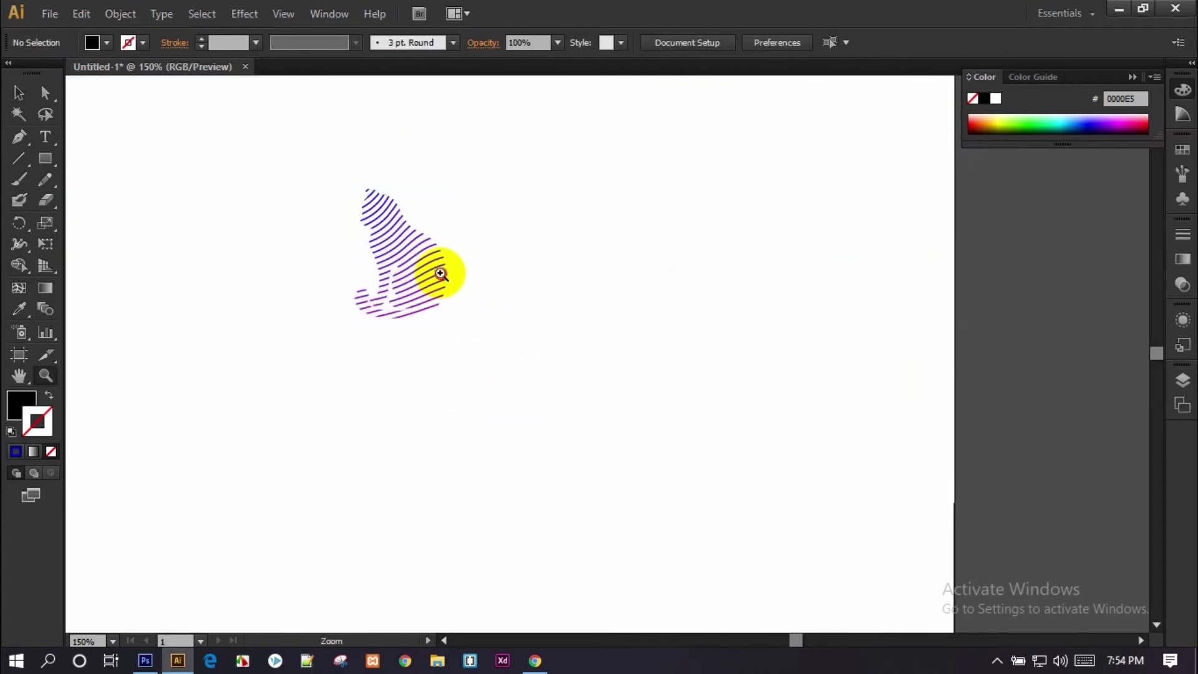
pyautogui.click(440, 274)
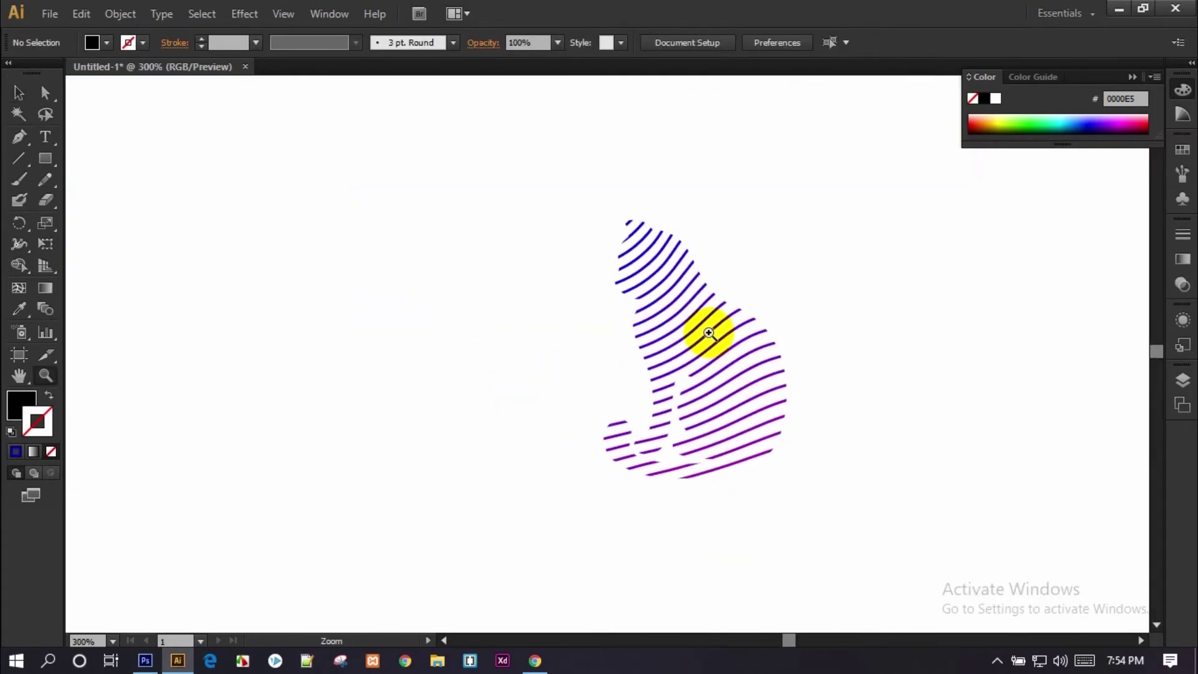
pyautogui.keyDown('alt'); pyautogui.click(709, 332); pyautogui.keyUp('alt')
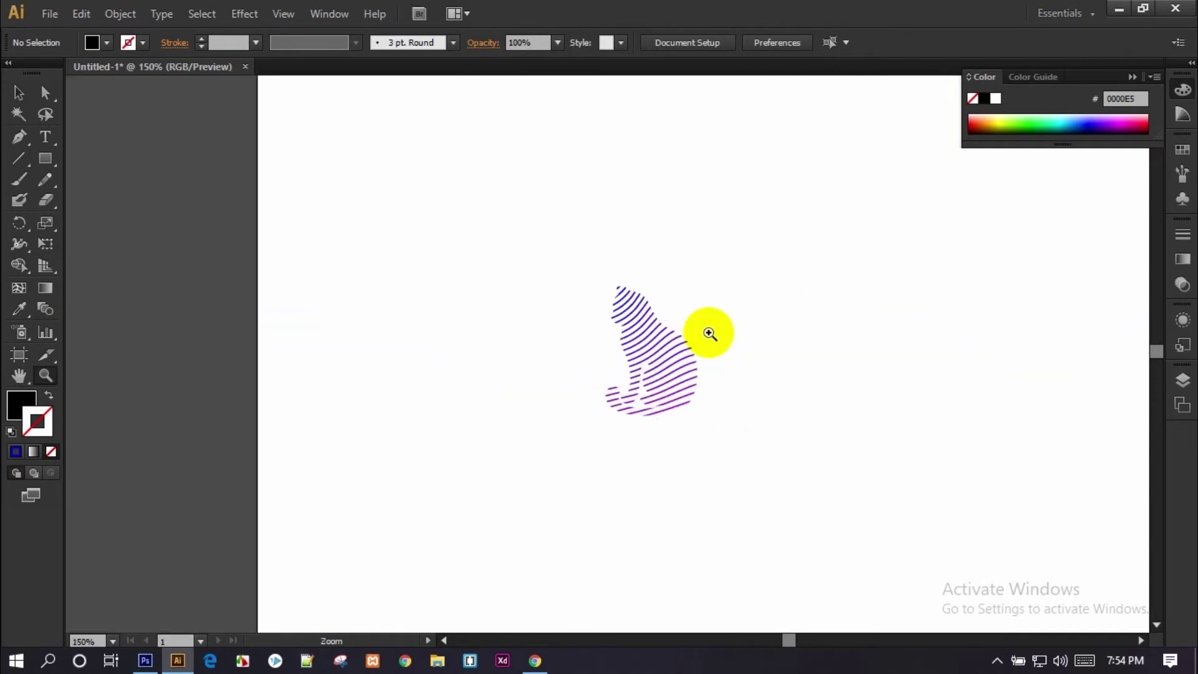
pyautogui.press('v')
# Inside the isolated clip group, shrink and shift the wavy lines to fill the cat.
pyautogui.doubleClick(682, 370)
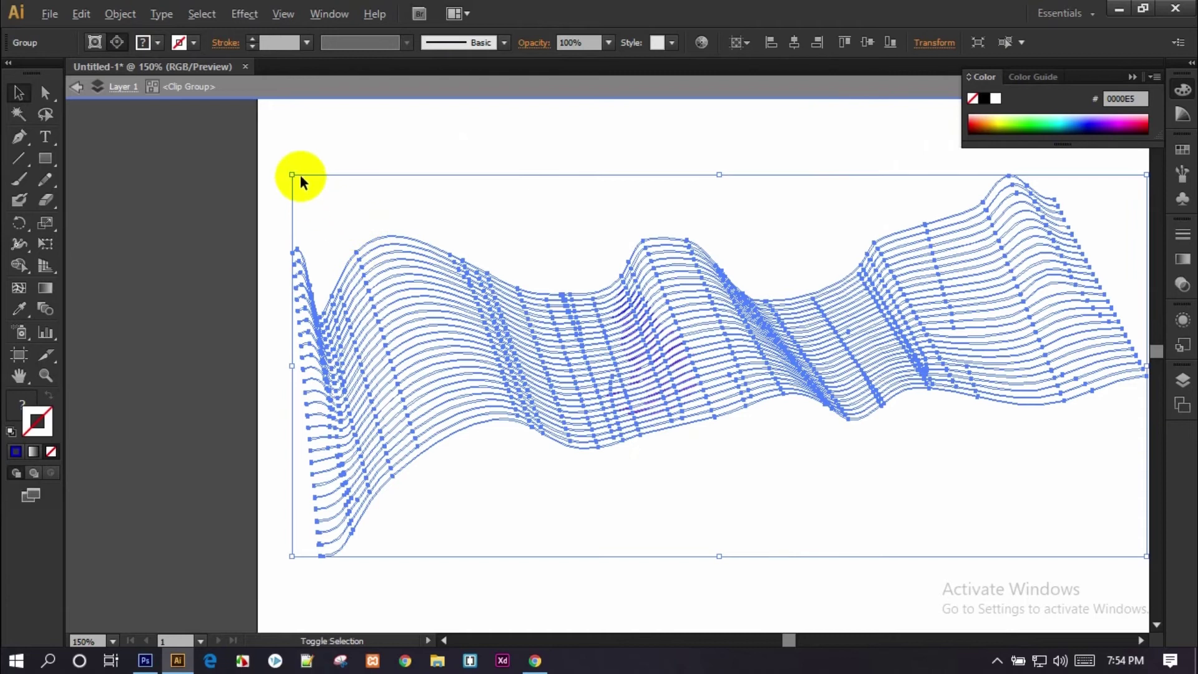
pyautogui.moveTo(292, 175); pyautogui.dragTo(347, 200)
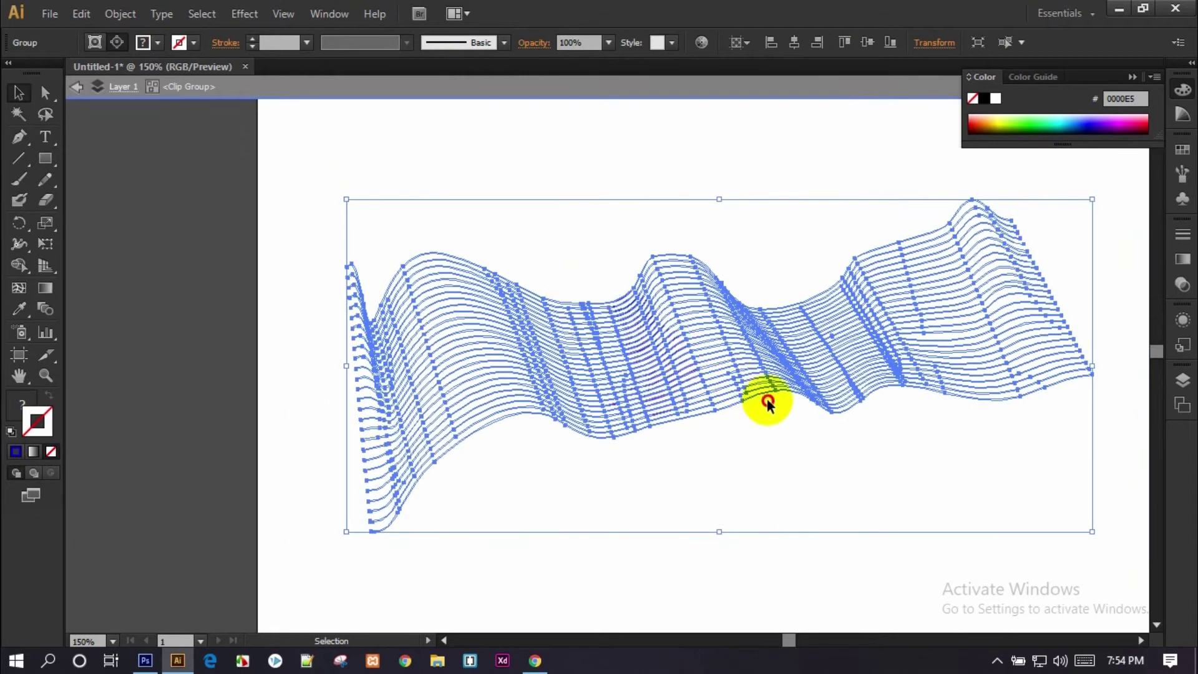
pyautogui.moveTo(734, 399); pyautogui.dragTo(683, 419)
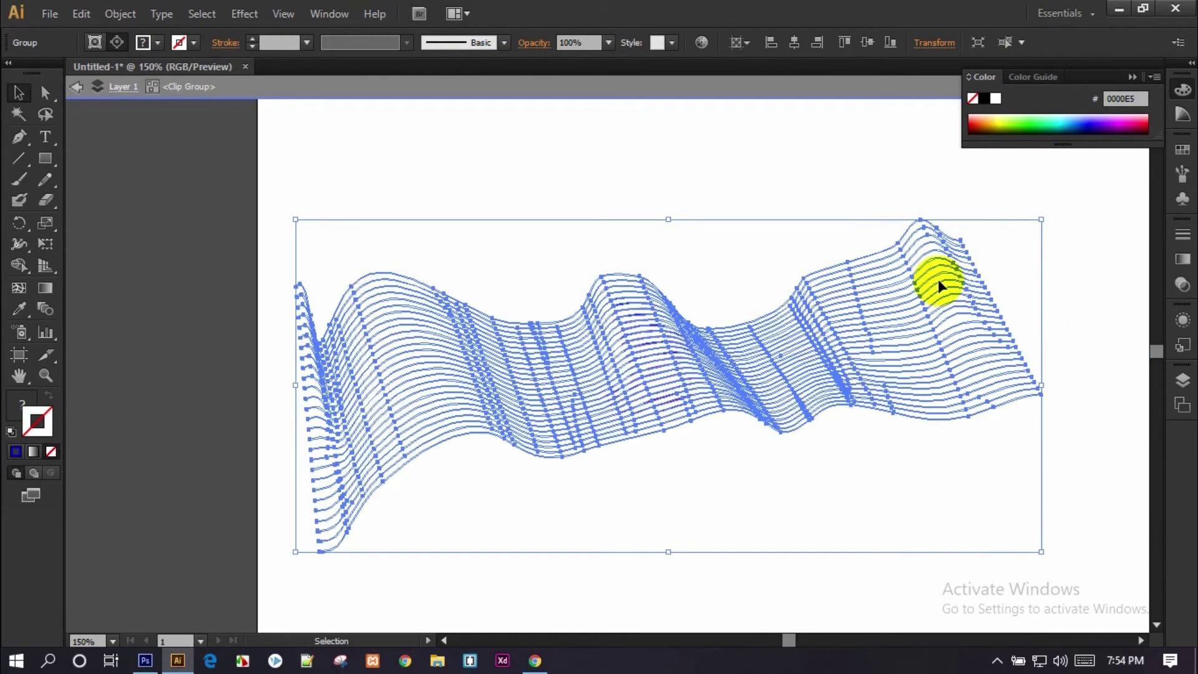
pyautogui.moveTo(1031, 214); pyautogui.dragTo(1032, 243)
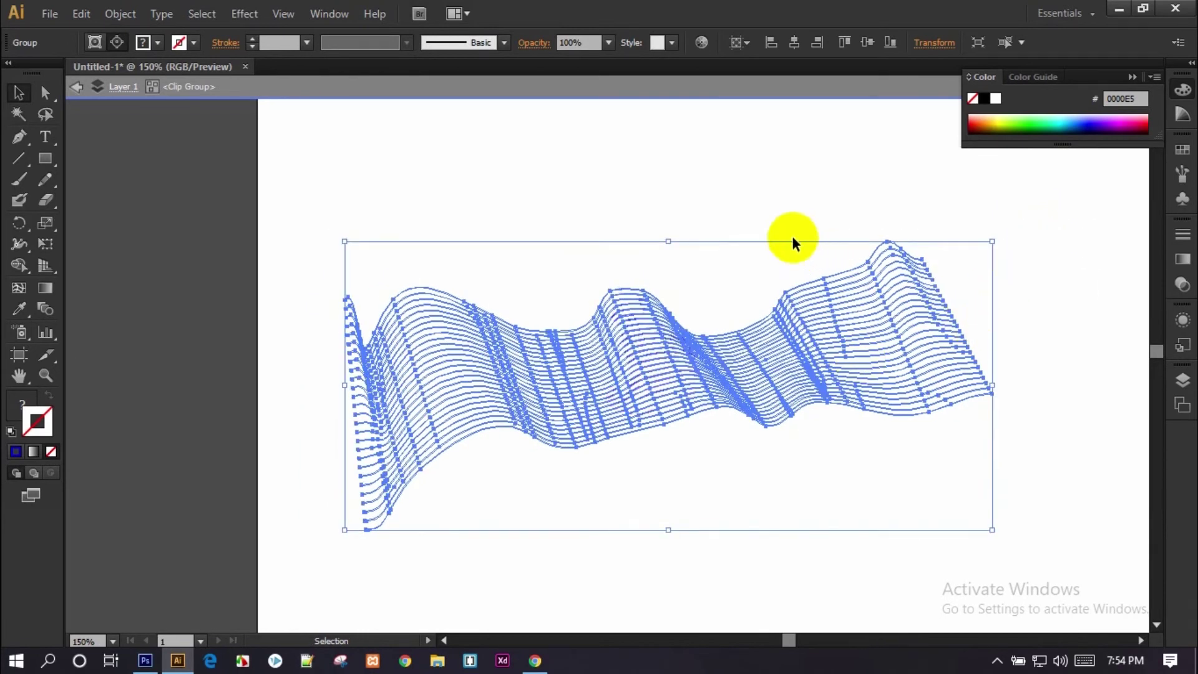
pyautogui.doubleClick(773, 212)
# Resize the striped cat and move it to the artboard's top-left.
pyautogui.press('z')
pyautogui.click(661, 340)
pyautogui.click(561, 360)
pyautogui.click(589, 340)
pyautogui.keyDown('alt'); pyautogui.click(575, 339); pyautogui.keyUp('alt')
pyautogui.keyDown('alt'); pyautogui.click(576, 339); pyautogui.keyUp('alt')
pyautogui.keyDown('alt'); pyautogui.click(576, 338); pyautogui.keyUp('alt')
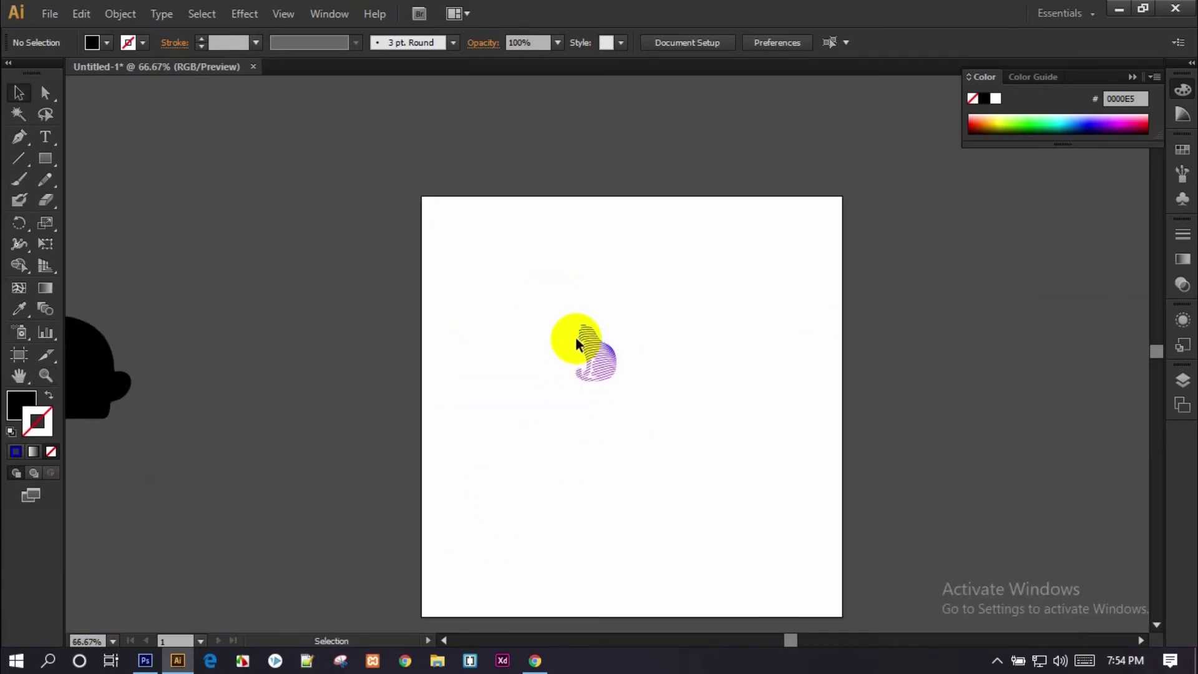
pyautogui.moveTo(636, 381)
pyautogui.mouseDown()
pyautogui.moveTo(563, 348)
pyautogui.moveTo(618, 267)
pyautogui.mouseUp()
pyautogui.moveTo(577, 372)
pyautogui.mouseDown()
pyautogui.moveTo(412, 364)
pyautogui.moveTo(620, 223)
pyautogui.moveTo(614, 213)
pyautogui.mouseUp()
pyautogui.hscroll(-2, 468, 373)
pyautogui.click(644, 274)
pyautogui.moveTo(647, 364); pyautogui.dragTo(584, 286)
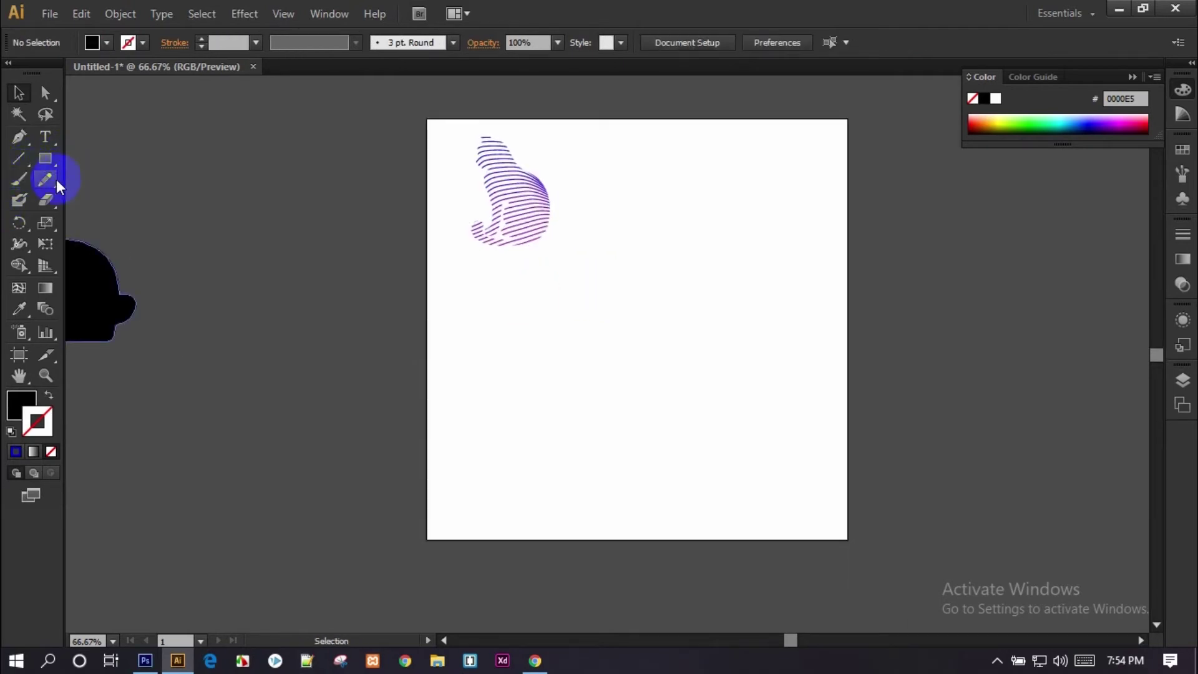
# Draw two new wavy lines across the artboard below the cat, the upper one blue.
pyautogui.moveTo(472, 372)
pyautogui.mouseDown()
pyautogui.moveTo(500, 300)
pyautogui.moveTo(757, 299)
pyautogui.moveTo(802, 280)
pyautogui.mouseUp()
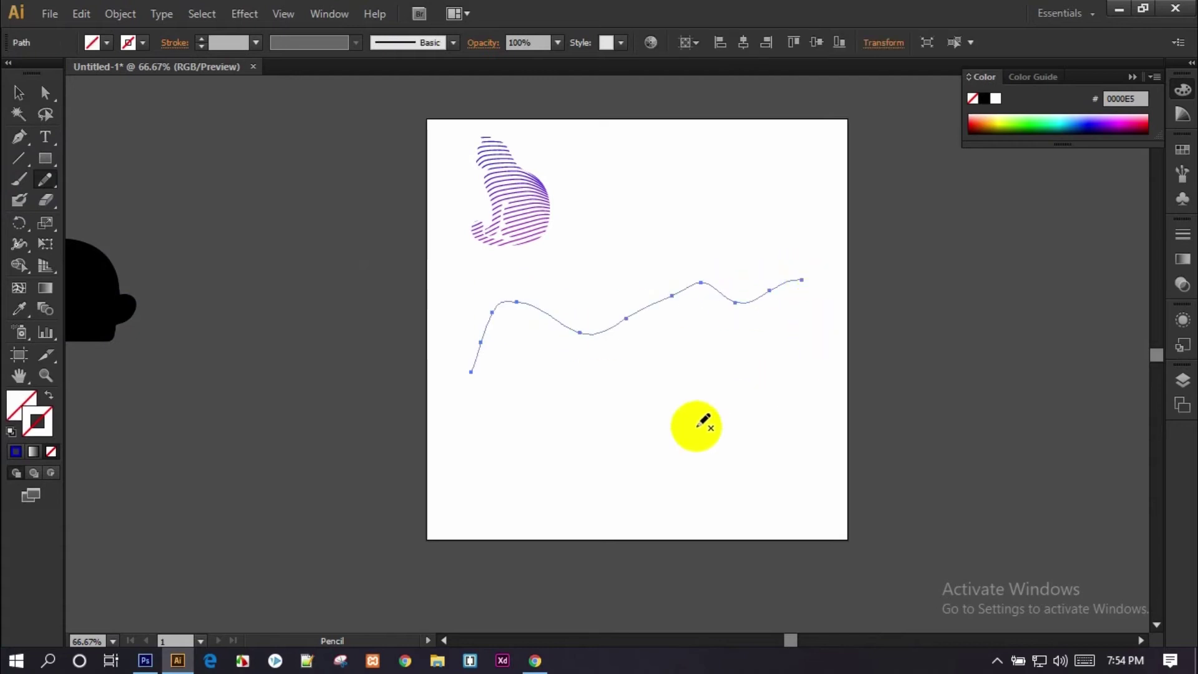
pyautogui.click(16, 455)
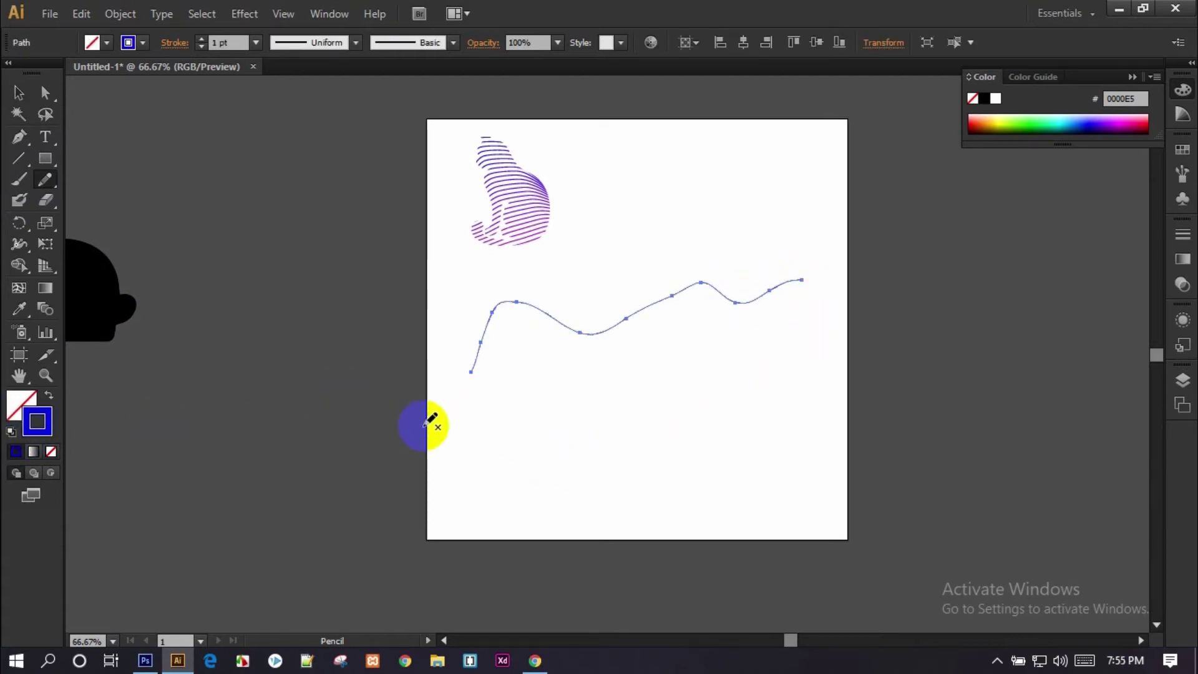
pyautogui.moveTo(487, 463)
pyautogui.mouseDown()
pyautogui.moveTo(649, 395)
pyautogui.moveTo(789, 402)
pyautogui.mouseUp()
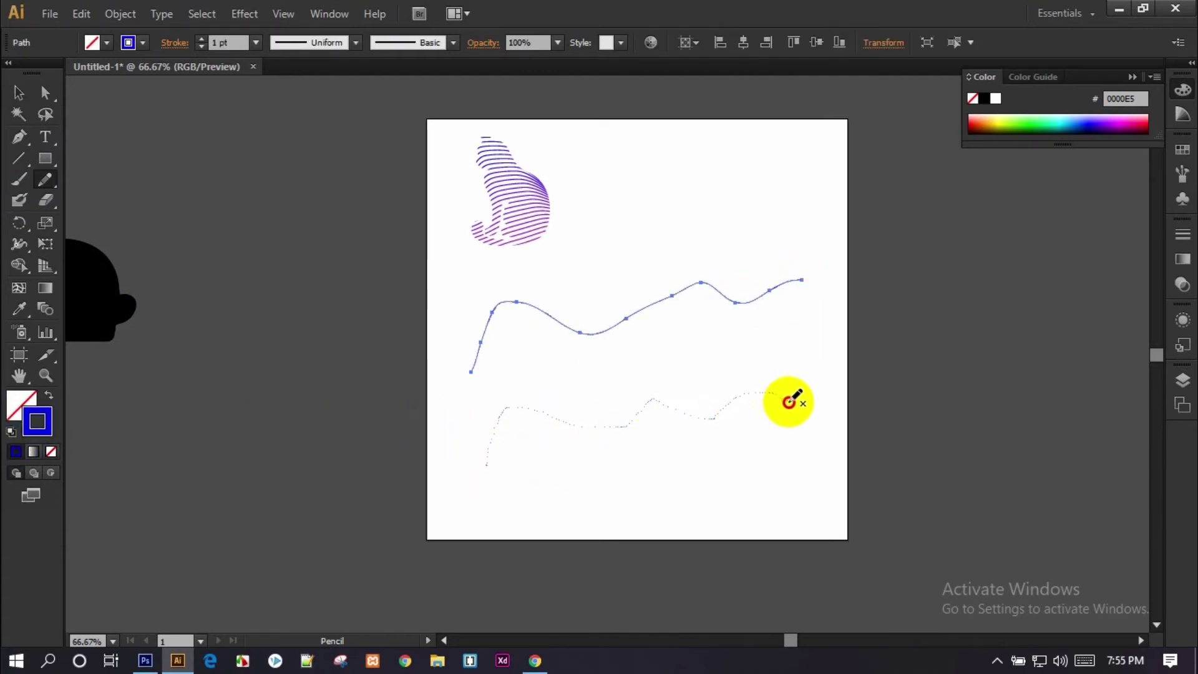
# Give the lower line an FFB000 orange-yellow stroke and select both lines.
pyautogui.click(18, 93)
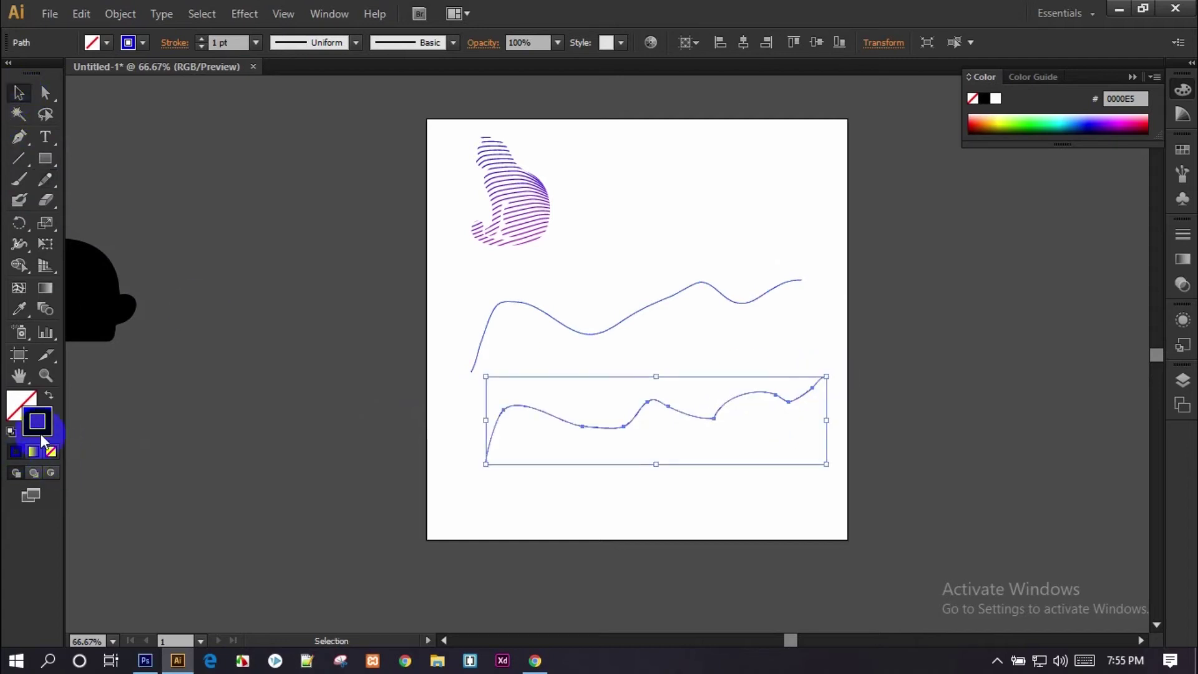
pyautogui.doubleClick(37, 422)
pyautogui.moveTo(886, 417); pyautogui.dragTo(869, 392)
pyautogui.moveTo(805, 287); pyautogui.dragTo(839, 193)
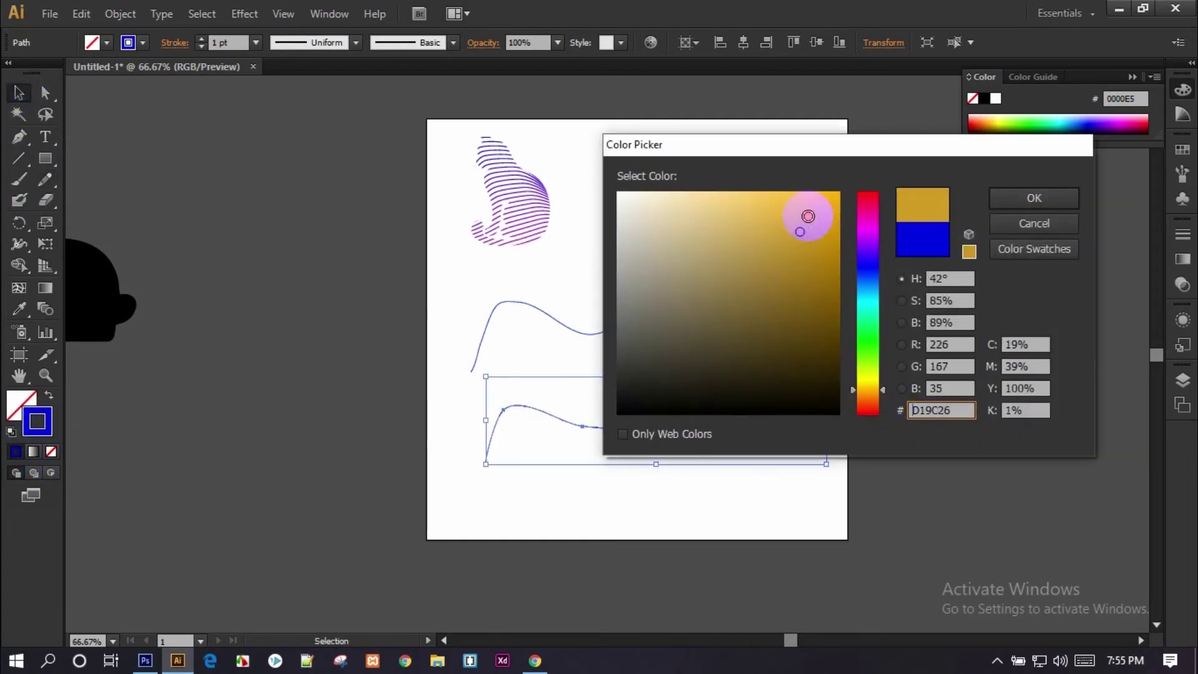
pyautogui.click(1061, 198)
pyautogui.moveTo(670, 244); pyautogui.dragTo(719, 455)
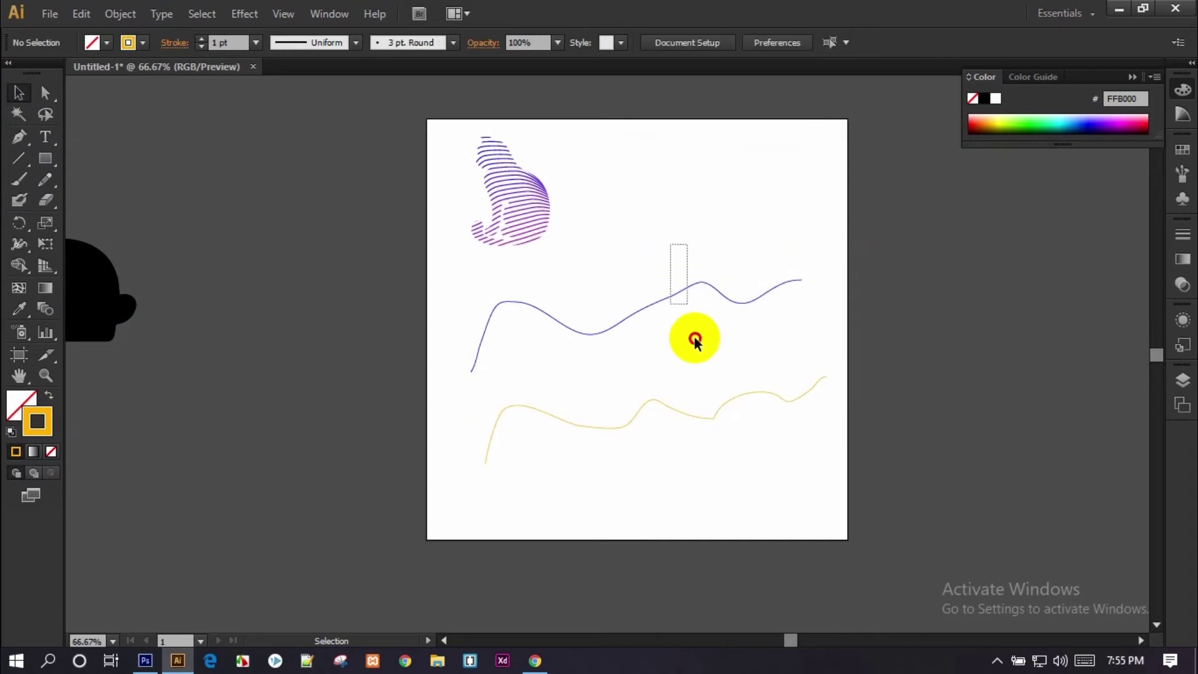
pyautogui.click(122, 17)
pyautogui.moveTo(141, 405)
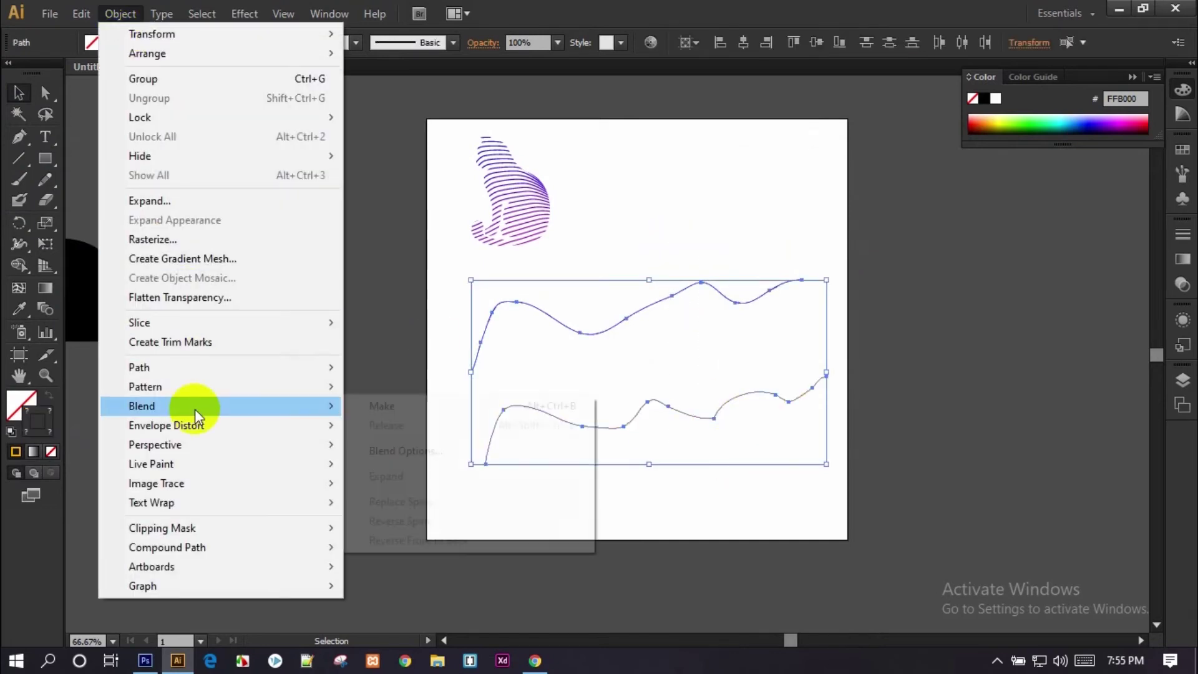
# Set the blend steps to 405 and blend the blue and yellow wavy paths.
pyautogui.click(421, 453)
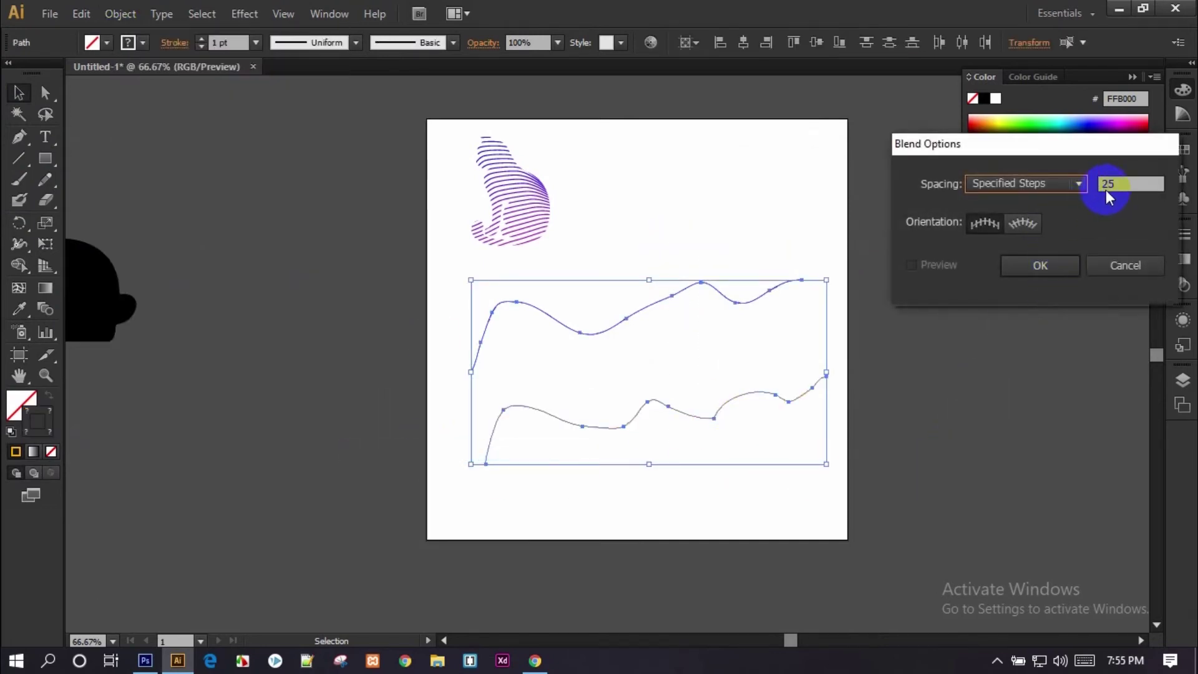
pyautogui.write('40')
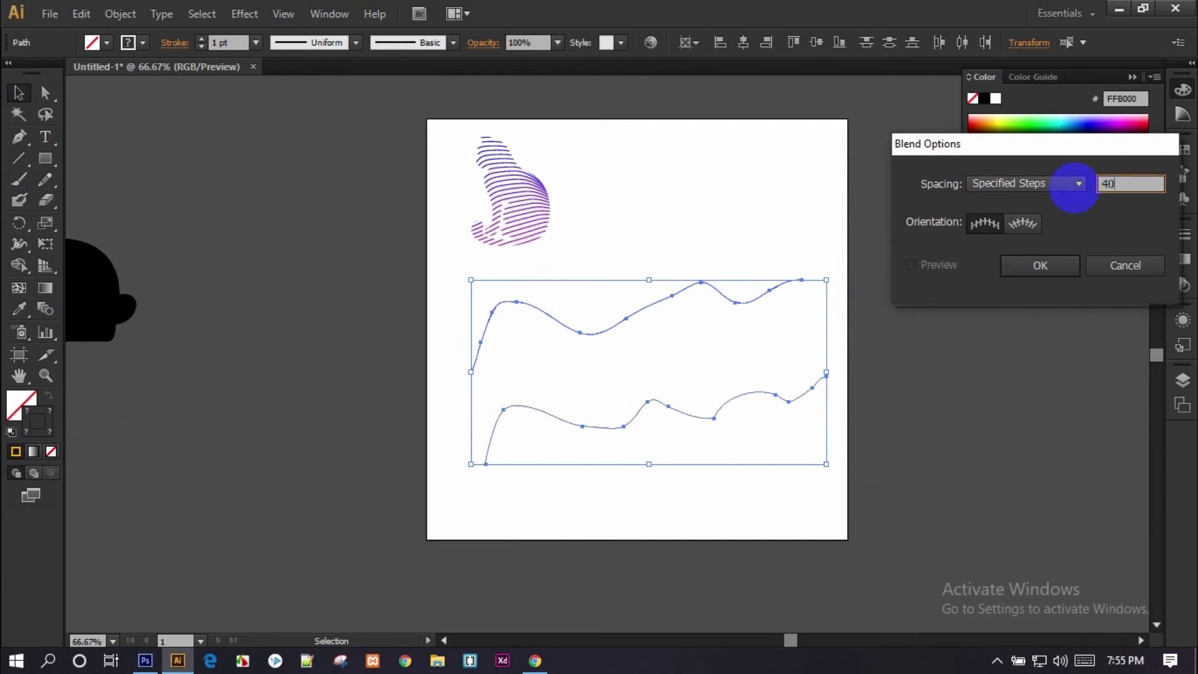
pyautogui.write('5')
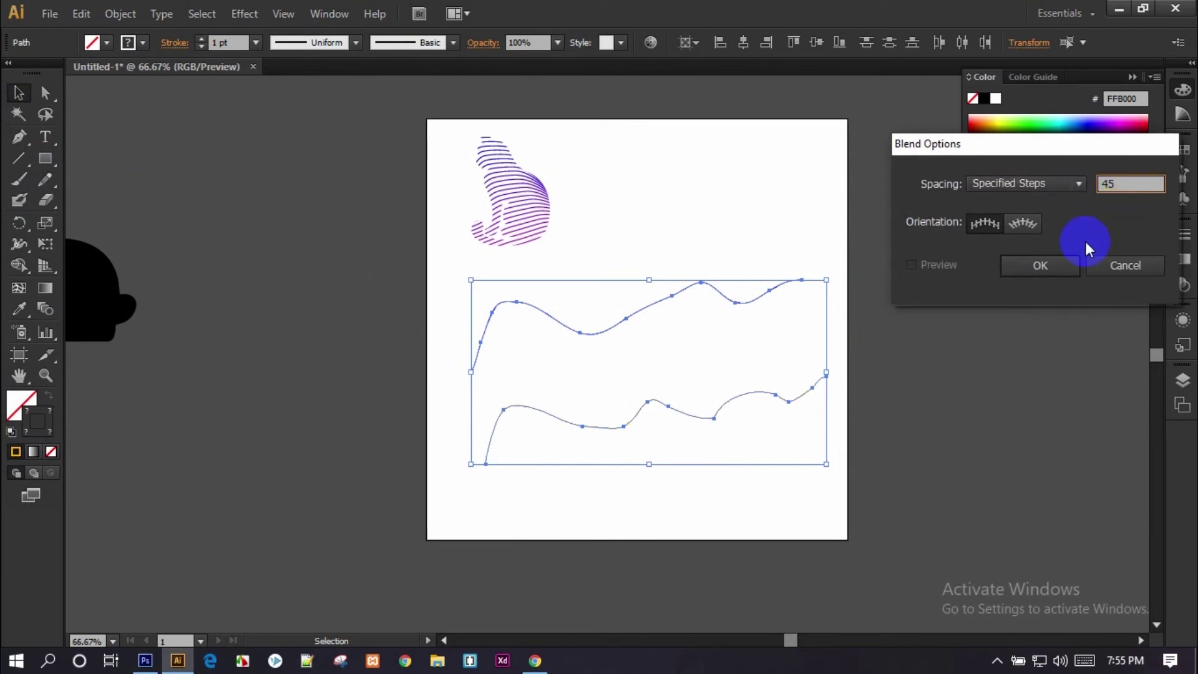
pyautogui.click(1044, 265)
pyautogui.click(100, 15)
pyautogui.moveTo(141, 405)
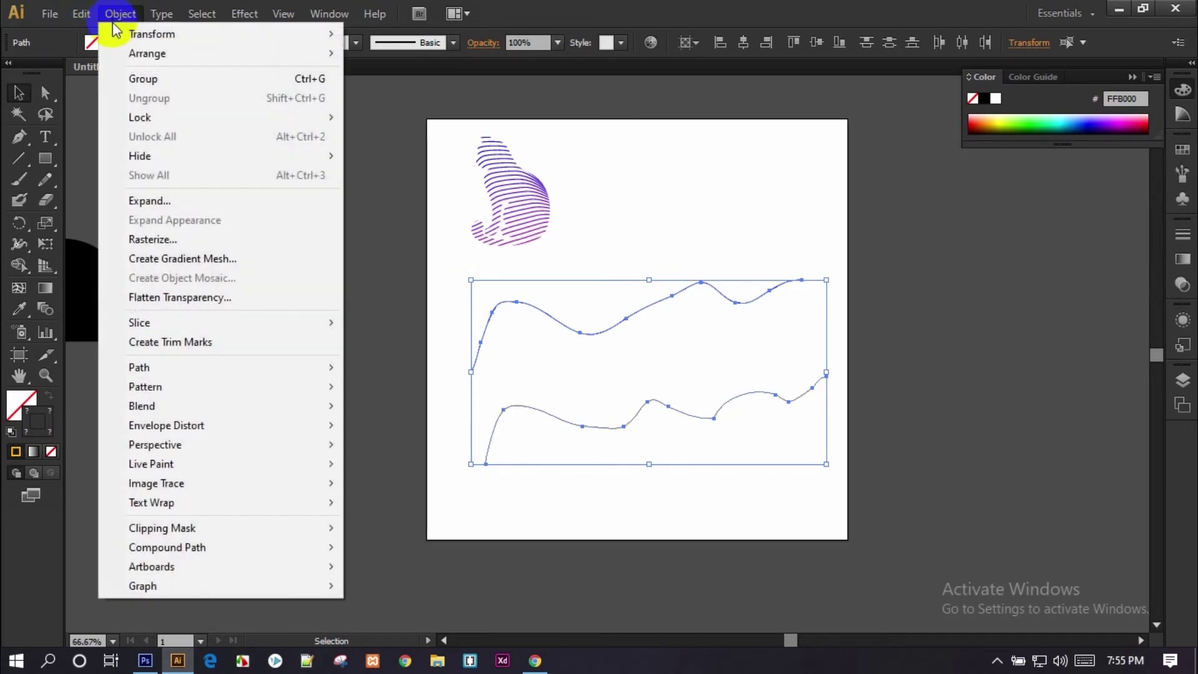
pyautogui.click(383, 407)
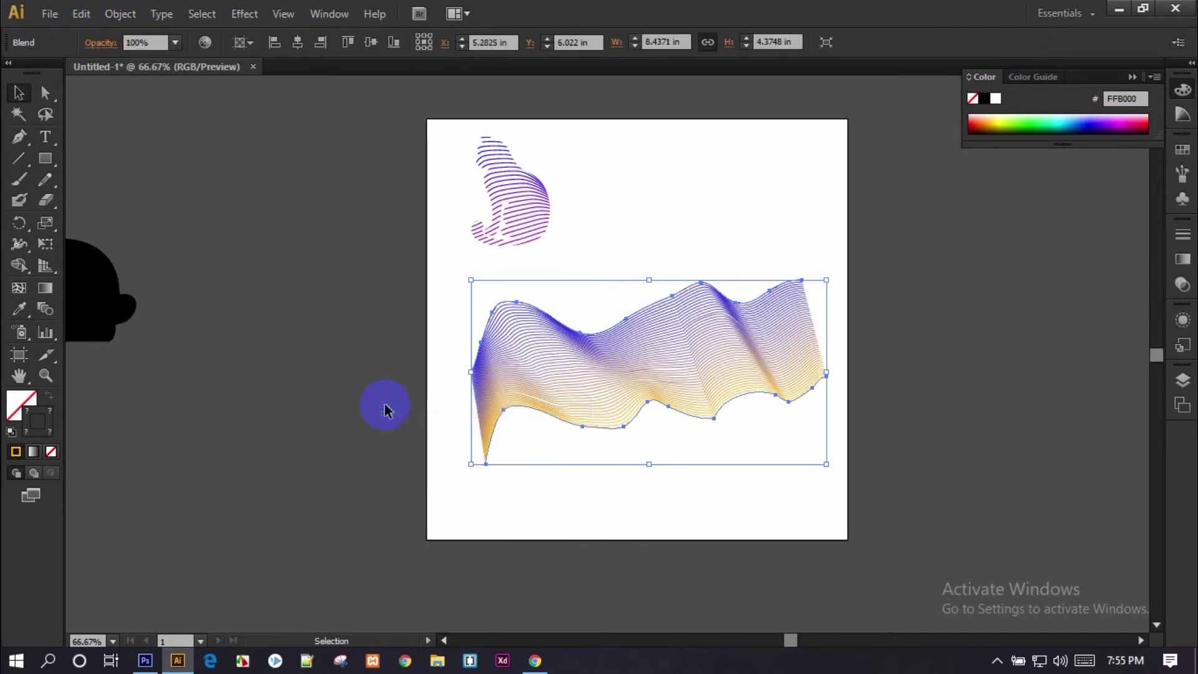
pyautogui.press('z')
pyautogui.click(631, 396)
pyautogui.click(628, 372)
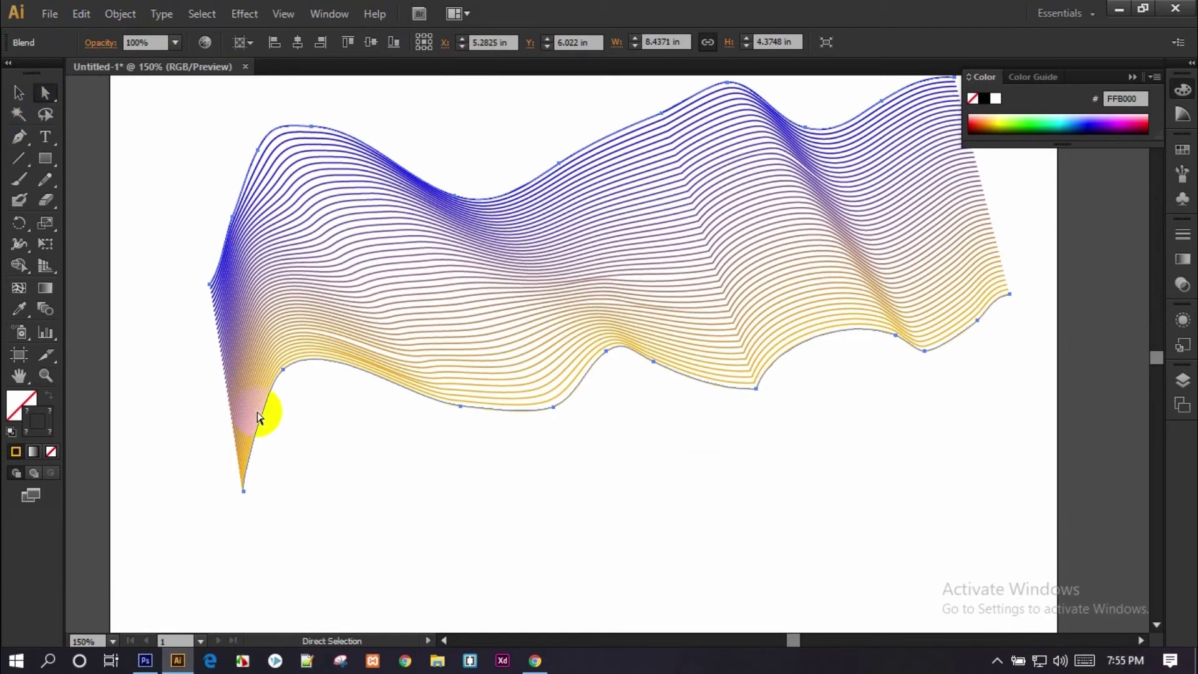
pyautogui.moveTo(283, 372)
pyautogui.mouseDown()
pyautogui.moveTo(277, 341)
pyautogui.moveTo(312, 347)
pyautogui.mouseUp()
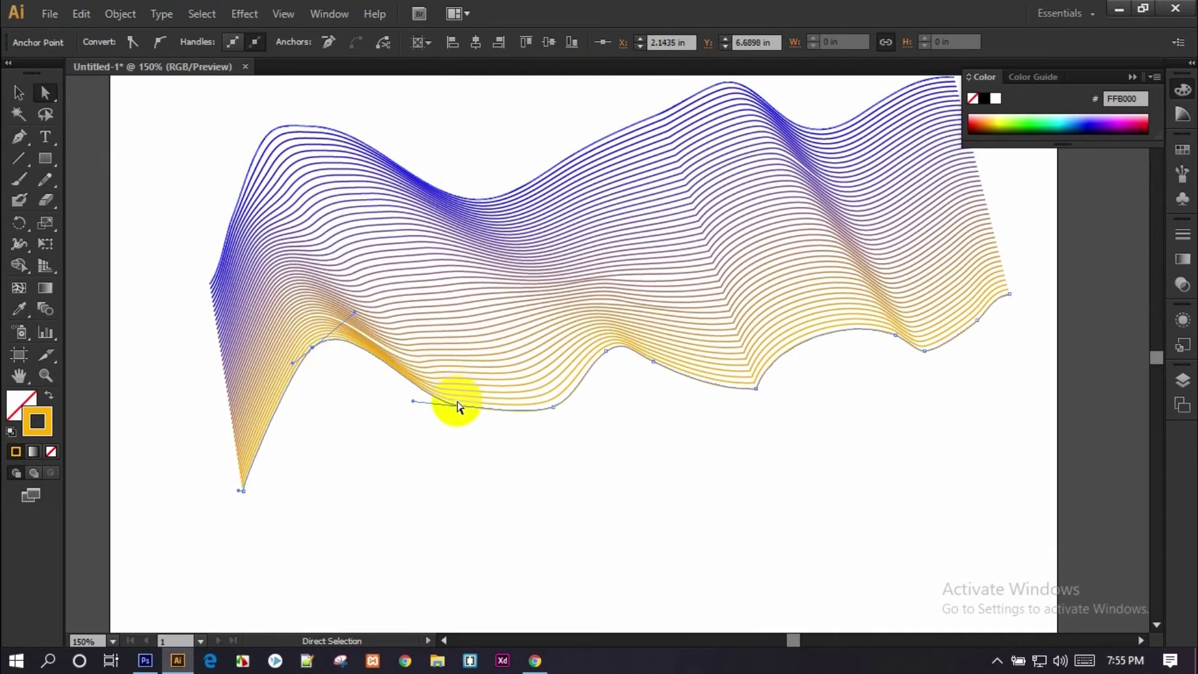
pyautogui.moveTo(473, 397); pyautogui.dragTo(482, 390)
pyautogui.hotkey('ctrl', 'z')
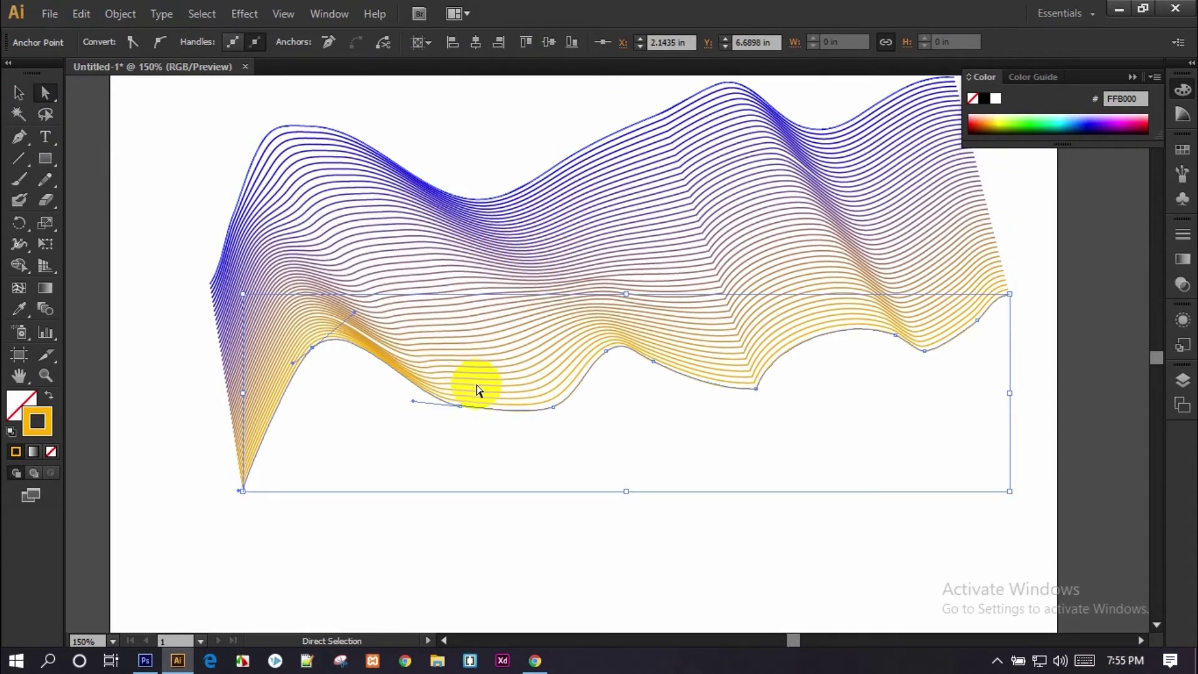
pyautogui.click(637, 449)
pyautogui.moveTo(710, 449); pyautogui.dragTo(821, 503)
pyautogui.moveTo(336, 291); pyautogui.dragTo(626, 457)
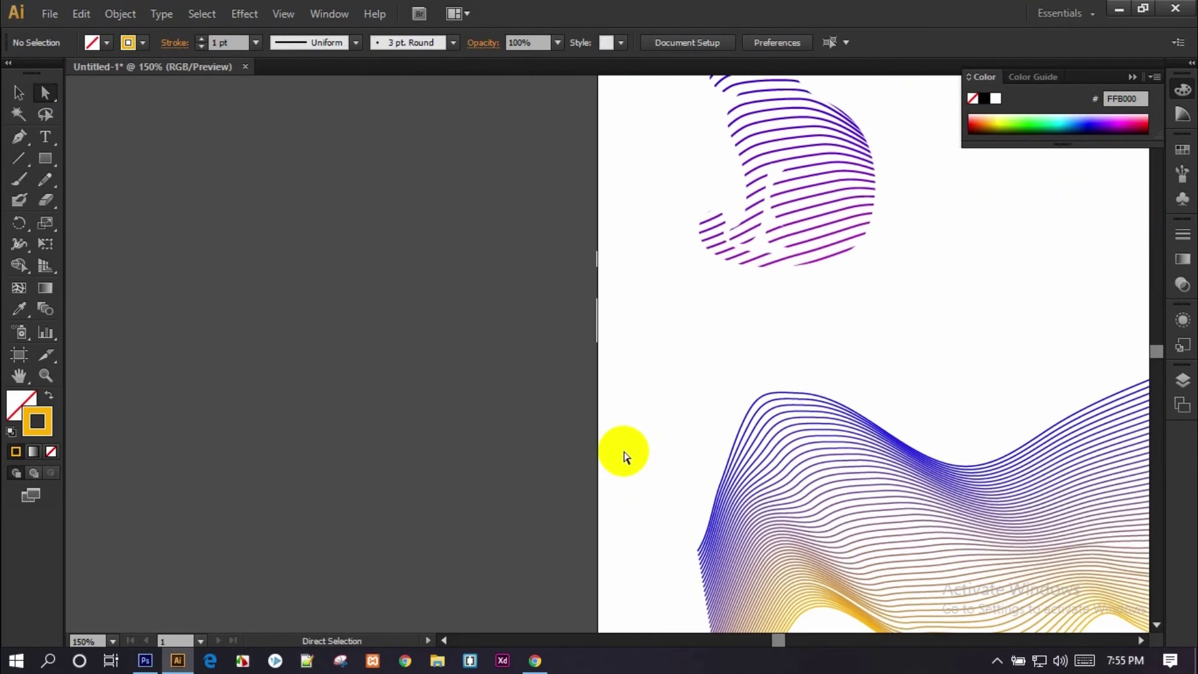
pyautogui.hotkey('ctrl', '-')
pyautogui.hotkey('ctrl', '-')
pyautogui.hotkey('ctrl', '-')
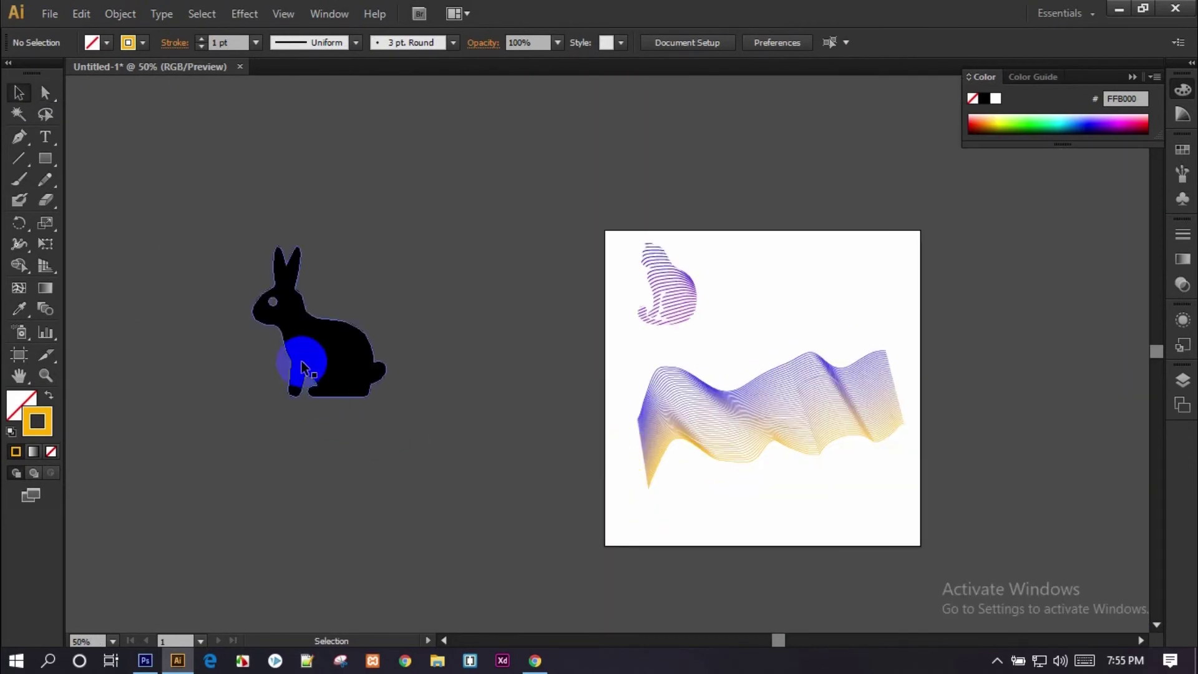
# Move the rabbit to the artboard's lower right and expand the blend into separate line shapes.
pyautogui.click(302, 367)
pyautogui.moveTo(365, 349)
pyautogui.mouseDown()
pyautogui.moveTo(918, 450)
pyautogui.moveTo(865, 489)
pyautogui.mouseUp()
pyautogui.click(867, 427)
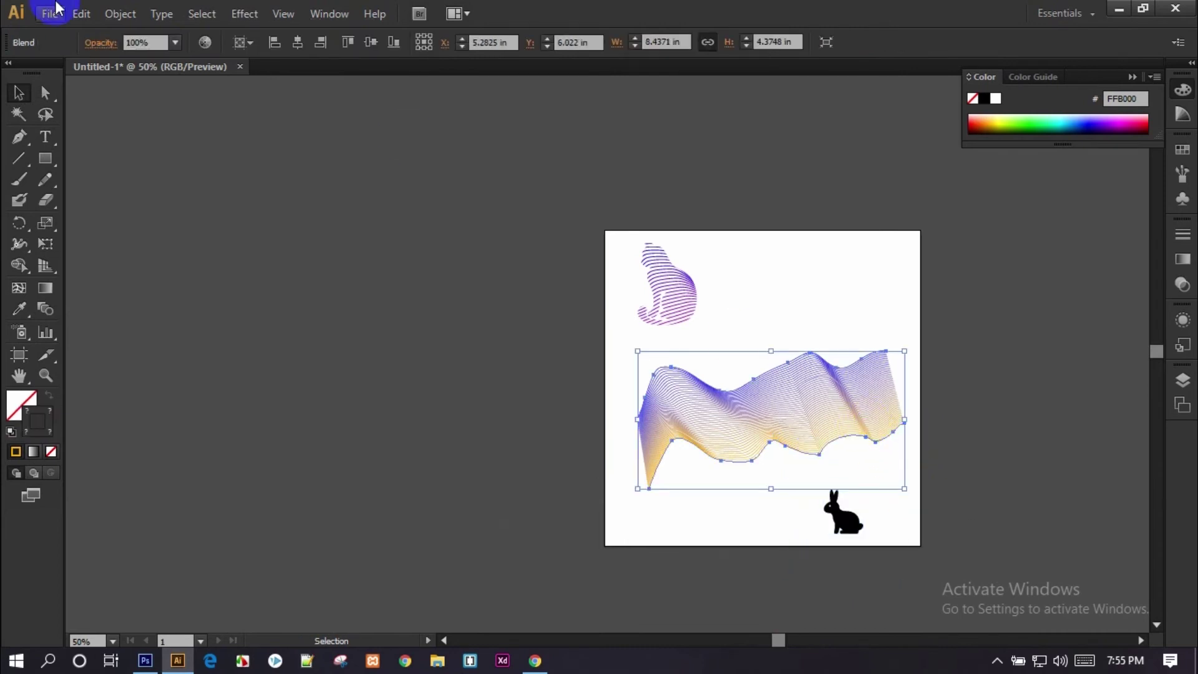
pyautogui.click(103, 16)
pyautogui.click(174, 199)
pyautogui.click(862, 423)
pyautogui.click(105, 17)
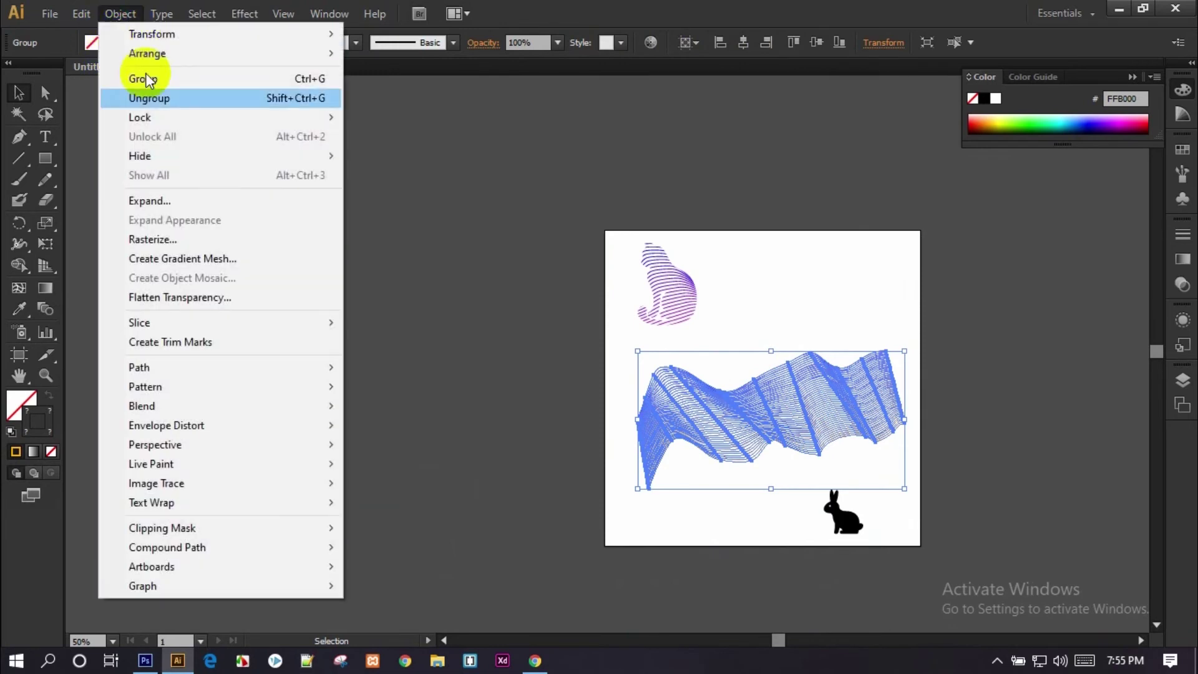
pyautogui.click(208, 195)
pyautogui.click(869, 437)
# Place the black rabbit over the left part of the expanded wave.
pyautogui.press('z')
pyautogui.click(789, 414)
pyautogui.click(651, 482)
pyautogui.press('v')
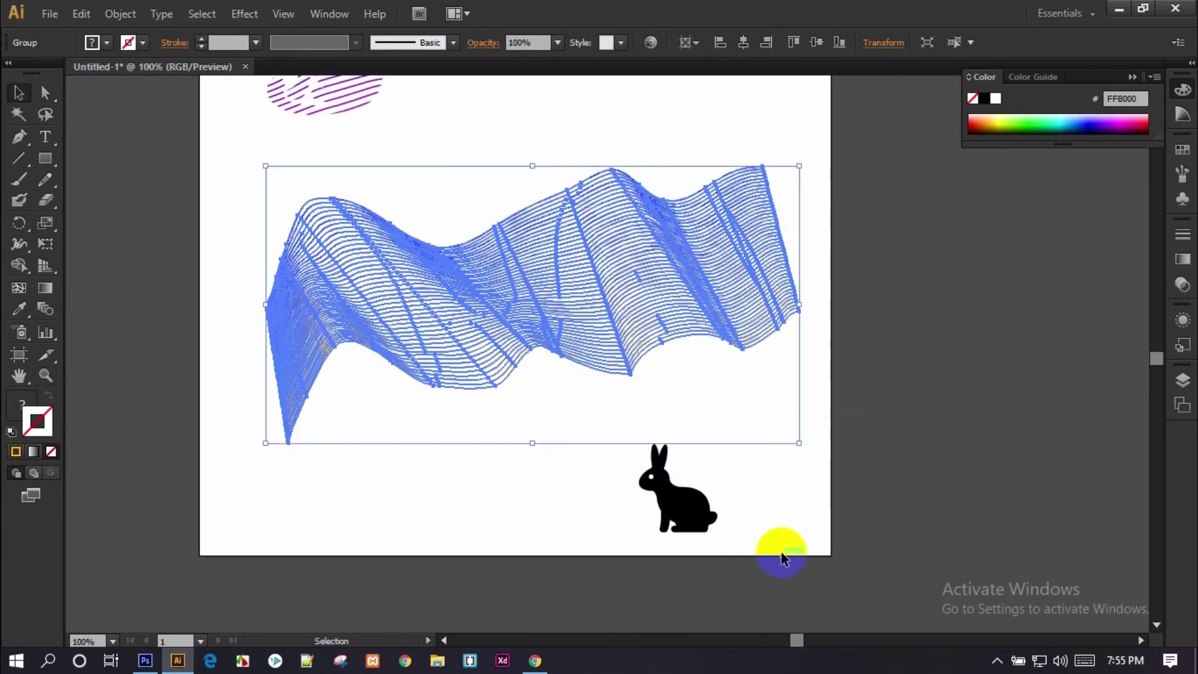
pyautogui.click(778, 551)
pyautogui.moveTo(685, 508)
pyautogui.mouseDown()
pyautogui.moveTo(458, 303)
pyautogui.moveTo(466, 315)
pyautogui.mouseUp()
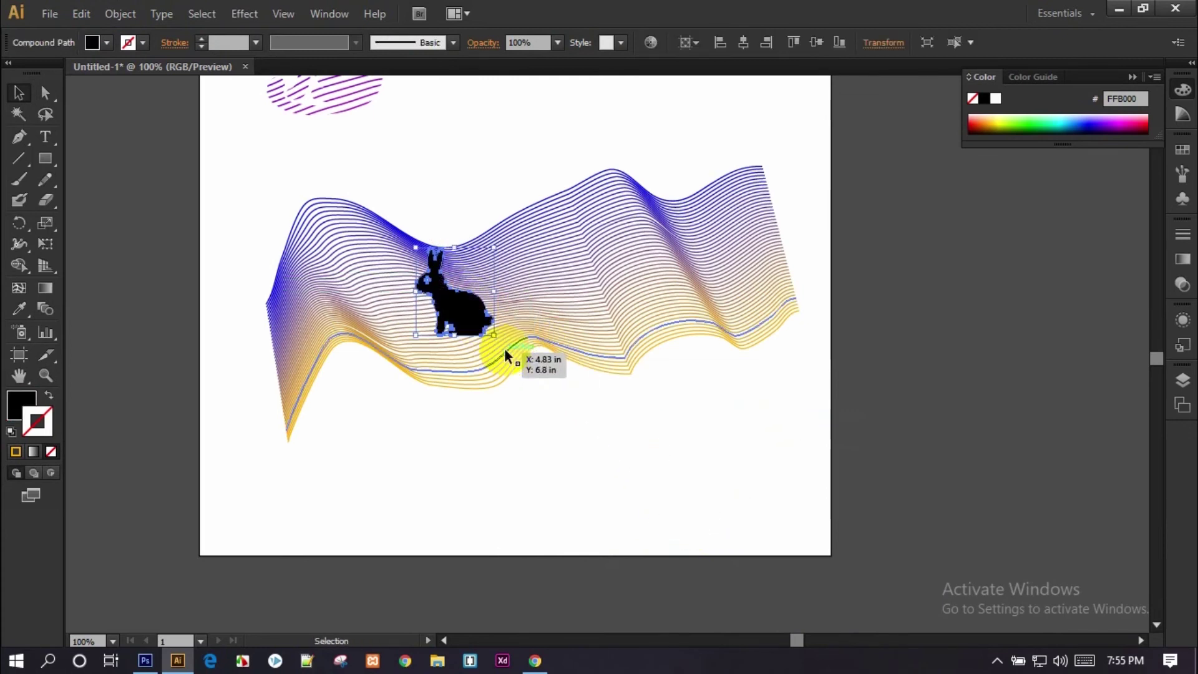
# Try shrinking and moving the wave-line group, then undo back to full size.
pyautogui.hotkey('ctrl', '+')
pyautogui.hotkey('ctrl', '+')
pyautogui.click(765, 248)
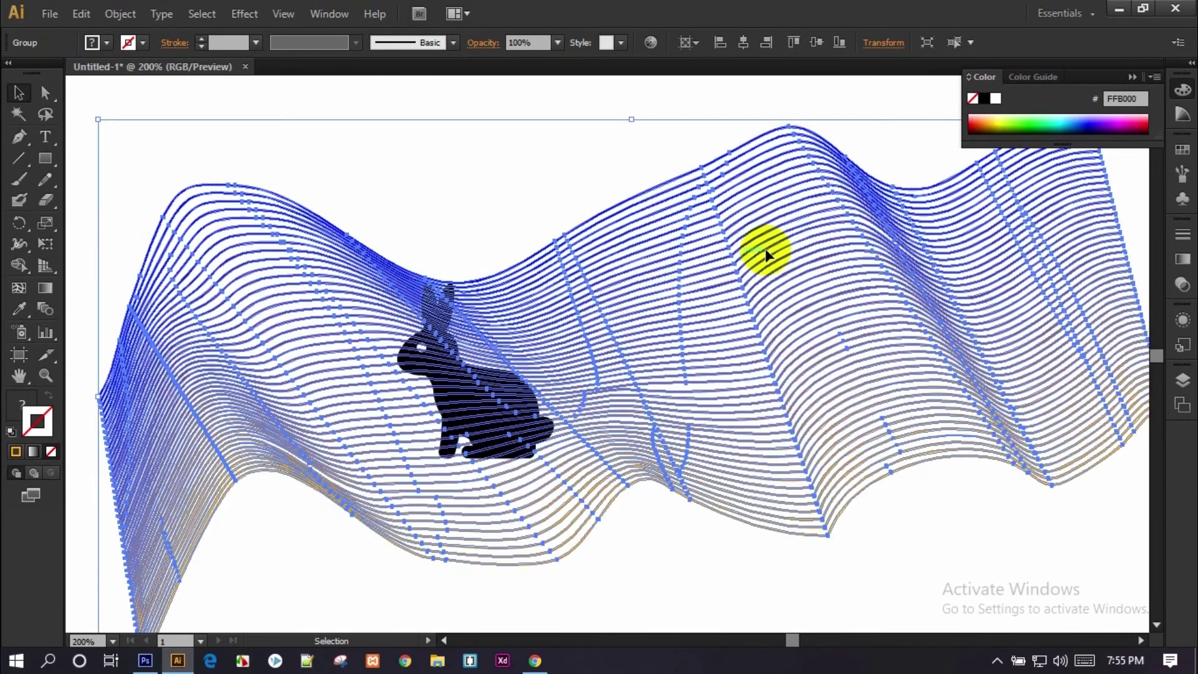
pyautogui.moveTo(98, 119); pyautogui.dragTo(279, 213)
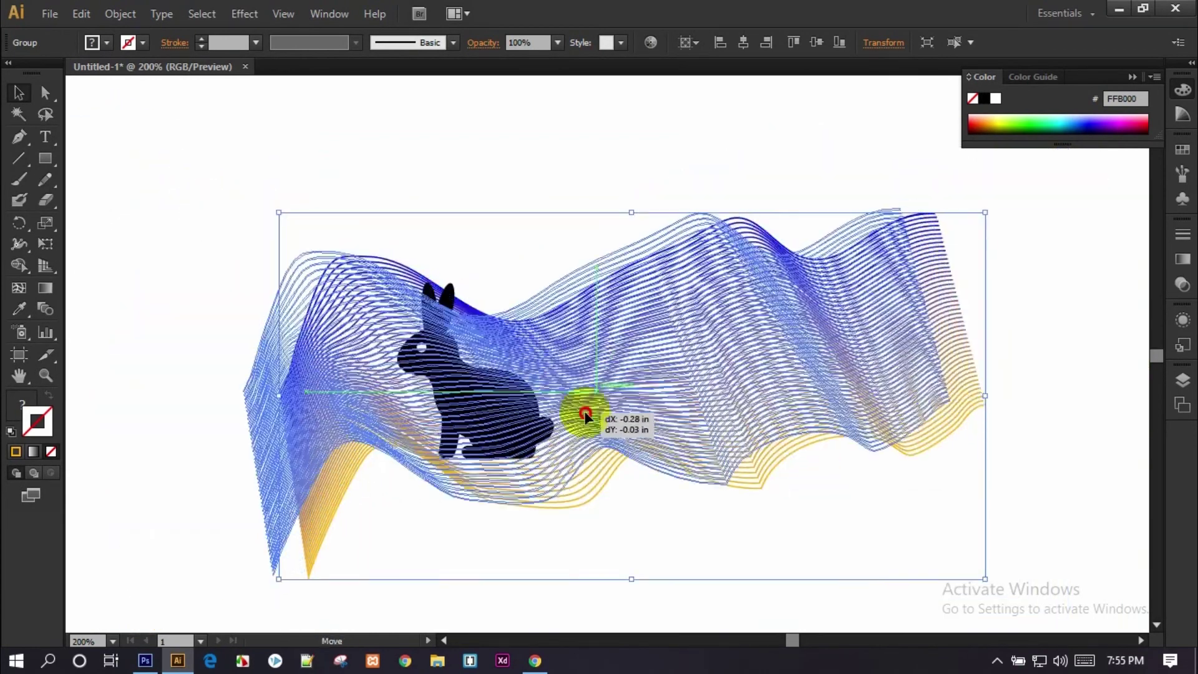
pyautogui.moveTo(616, 413); pyautogui.dragTo(650, 396)
pyautogui.press('a')
pyautogui.hotkey('ctrl', 'z')
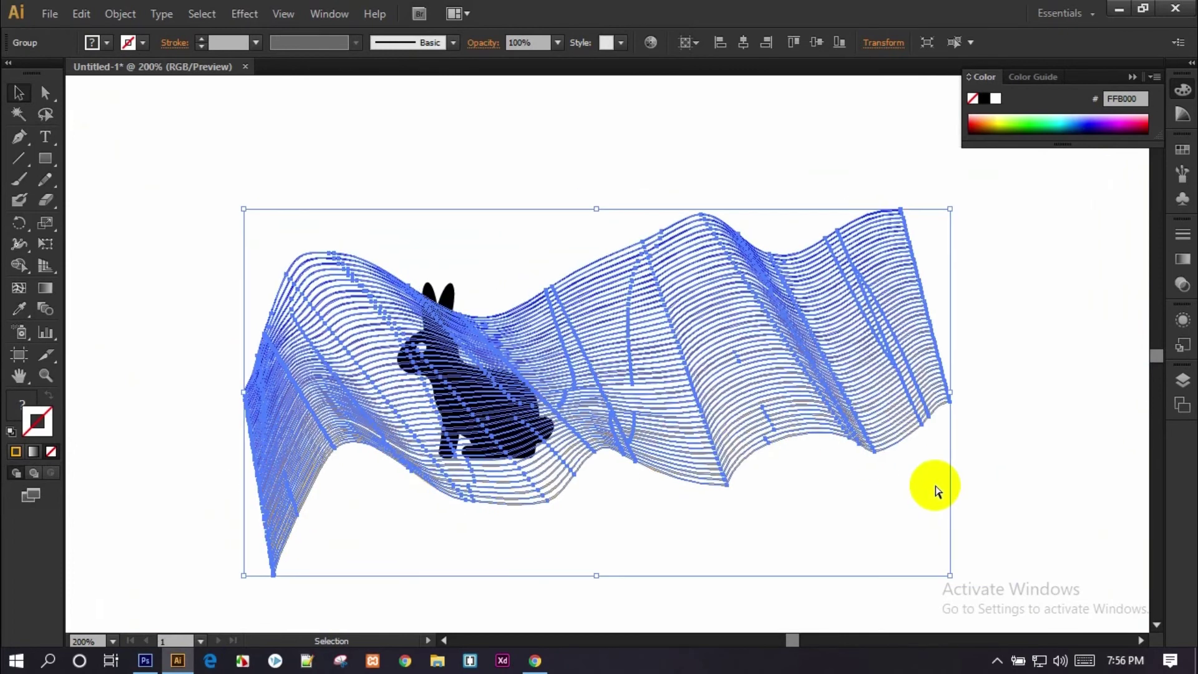
pyautogui.hotkey('ctrl', 'z')
pyautogui.click(119, 13)
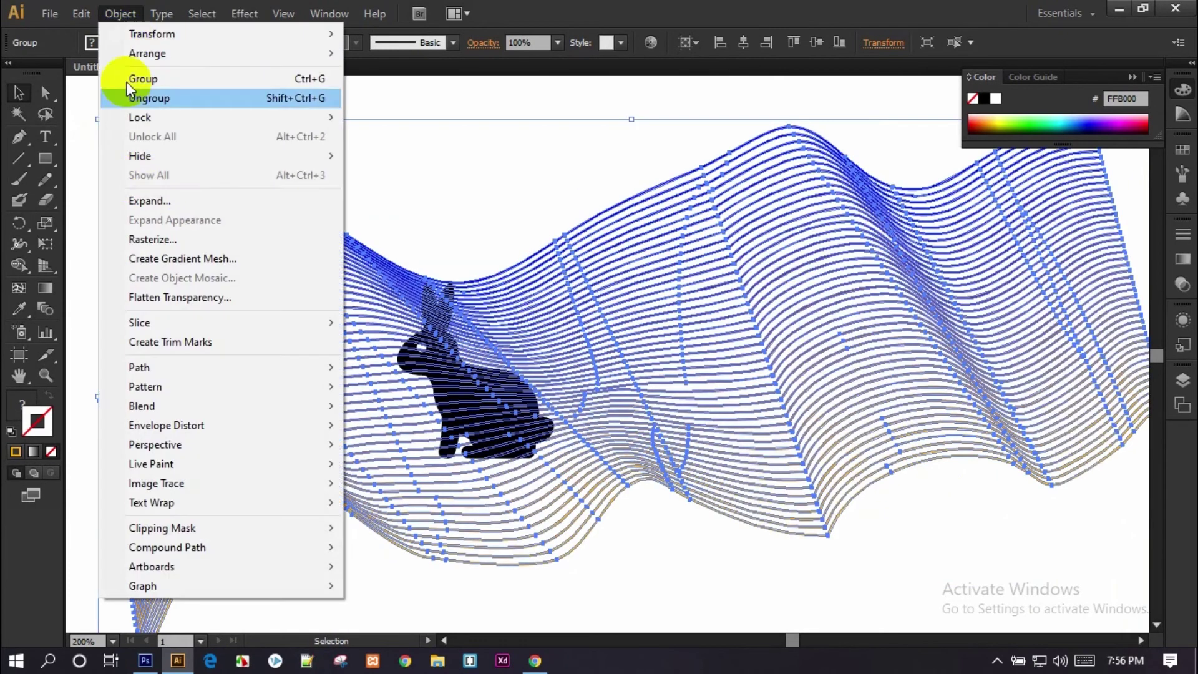
pyautogui.click(750, 381)
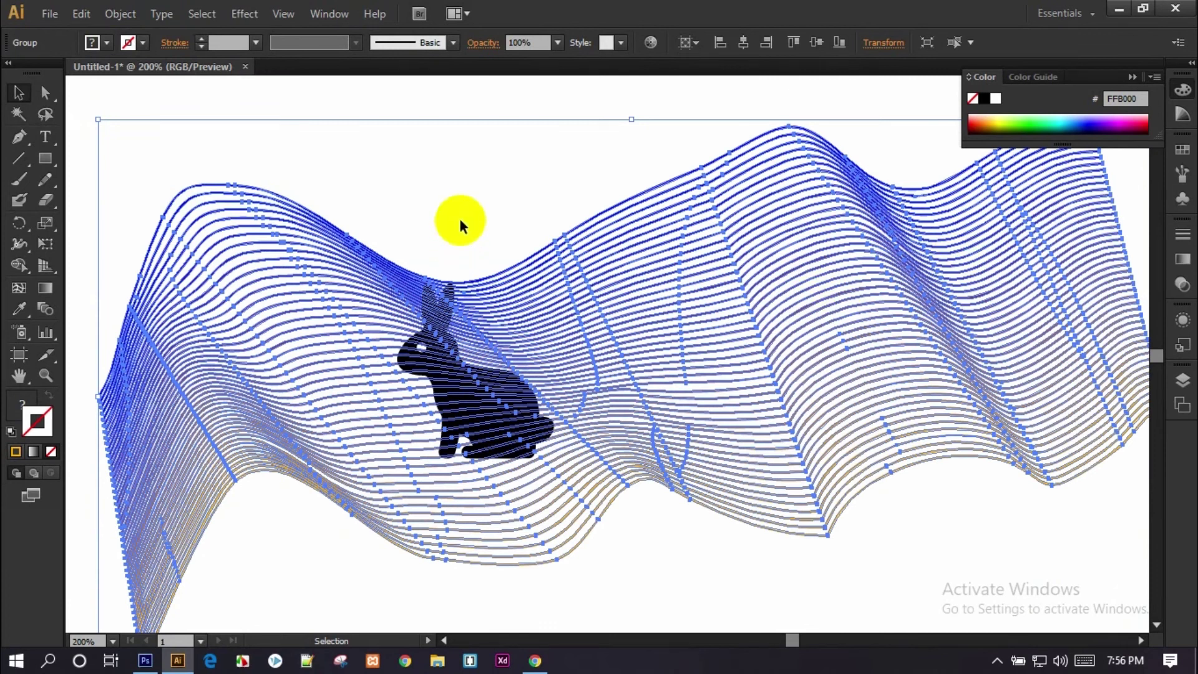
# Drag the black rabbit right over the wave lines and select both together.
pyautogui.click(455, 215)
pyautogui.moveTo(507, 421)
pyautogui.mouseDown()
pyautogui.moveTo(569, 409)
pyautogui.moveTo(435, 400)
pyautogui.moveTo(919, 307)
pyautogui.mouseUp()
pyautogui.click(450, 214)
pyautogui.moveTo(898, 141); pyautogui.dragTo(942, 268)
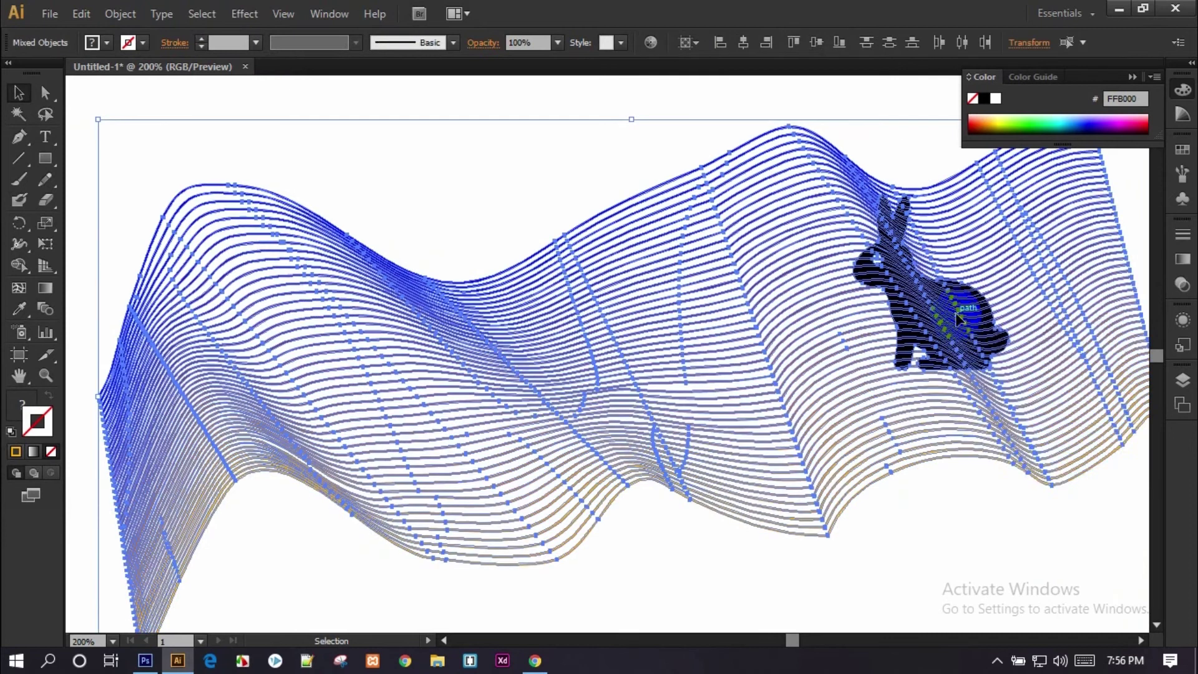
pyautogui.rightClick(958, 316)
# Make a clipping mask of the wave lines with the rabbit, then undo it.
pyautogui.click(1019, 418)
pyautogui.click(992, 509)
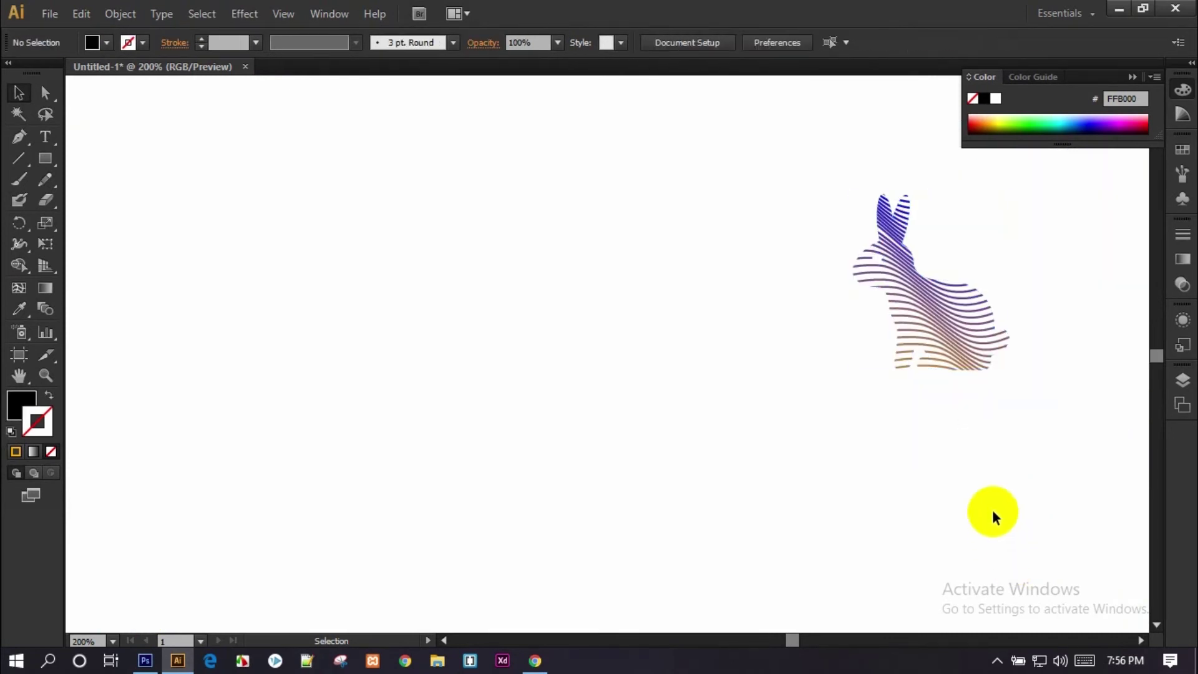
pyautogui.moveTo(993, 509); pyautogui.dragTo(792, 482)
pyautogui.hotkey('ctrl', 'z')
# Move the rabbit left and down over the wave, then clip the lines to it.
pyautogui.click(1030, 268)
pyautogui.moveTo(783, 384); pyautogui.dragTo(433, 445)
pyautogui.moveTo(295, 276); pyautogui.dragTo(428, 454)
pyautogui.rightClick(393, 405)
pyautogui.click(507, 507)
pyautogui.click(655, 327)
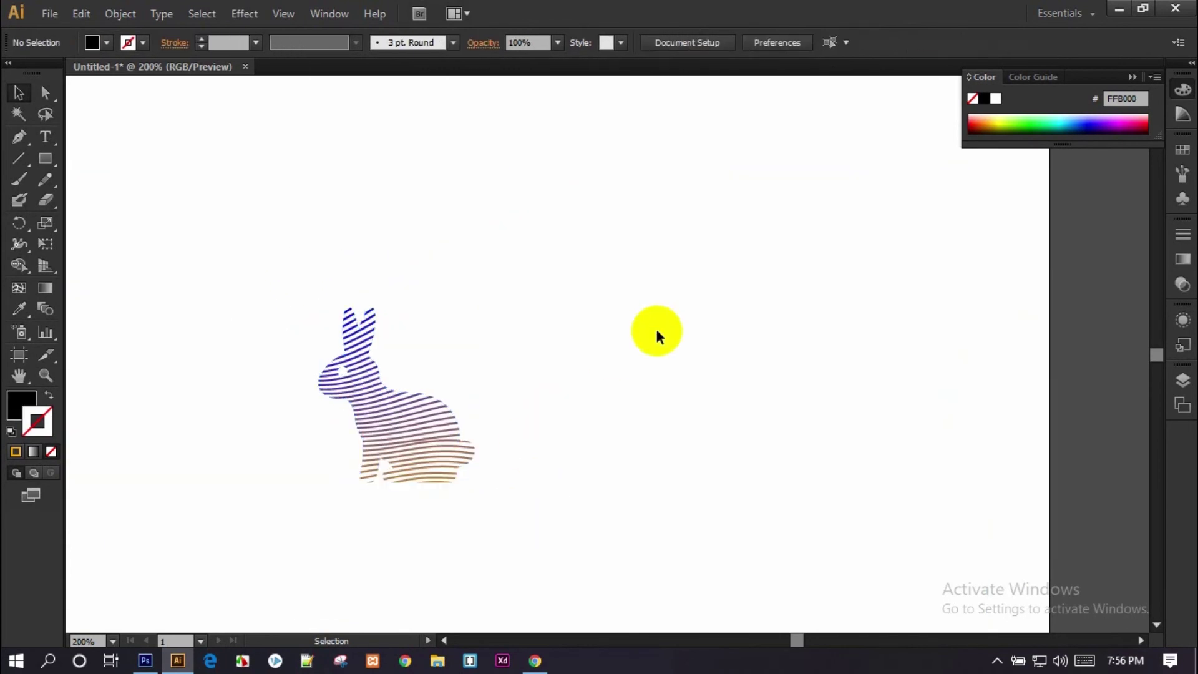
# Release the clipping mask on the striped rabbit.
pyautogui.click(419, 463)
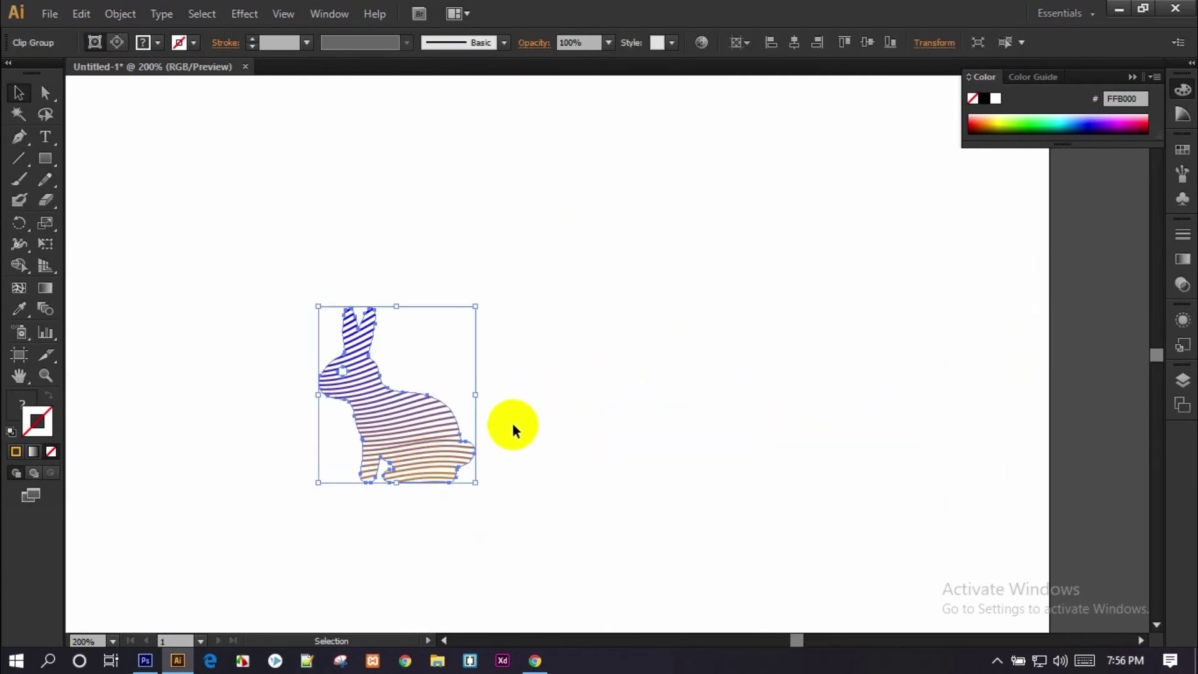
pyautogui.hotkey('ctrl', 'alt', '7')
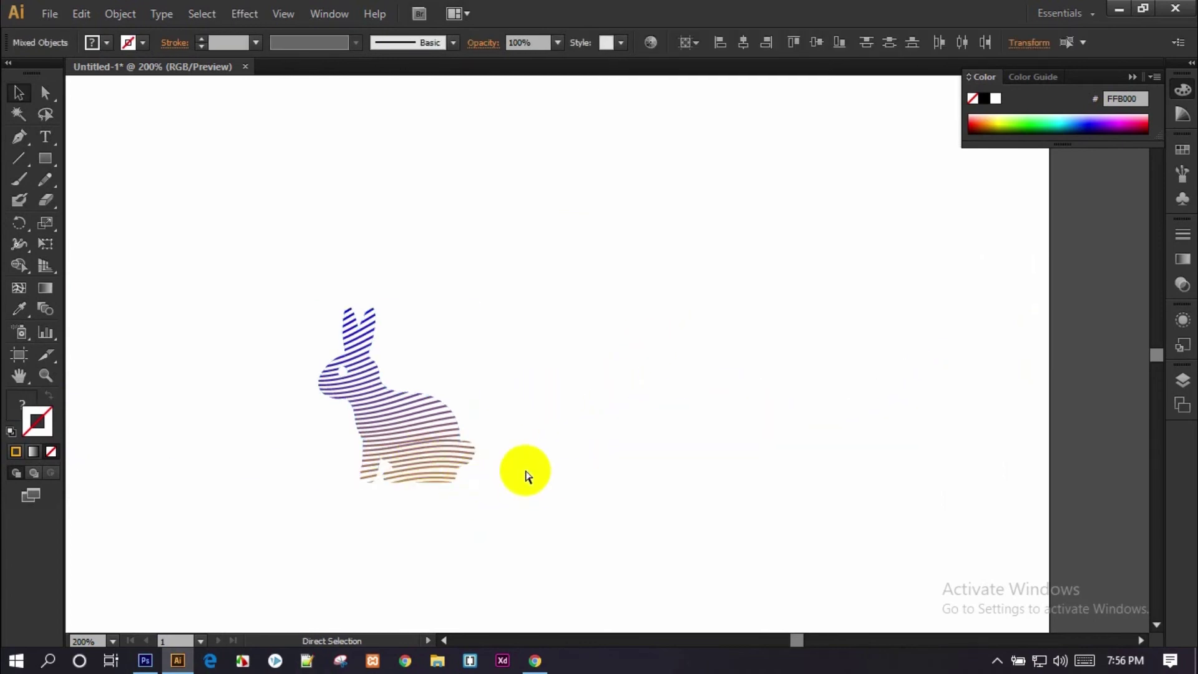
pyautogui.click(327, 226)
# Crop the wave lines to the black rabbit with Pathfinder Crop.
pyautogui.click(417, 402)
pyautogui.keyDown('shift'); pyautogui.click(511, 355); pyautogui.keyUp('shift')
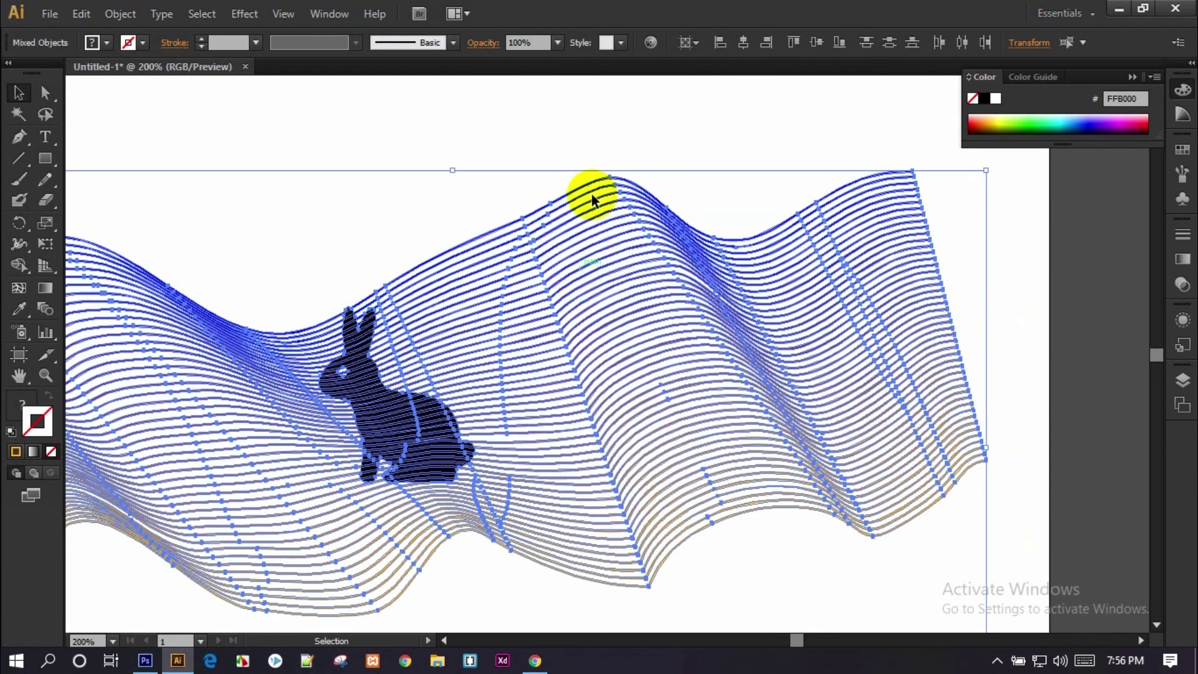
pyautogui.click(331, 13)
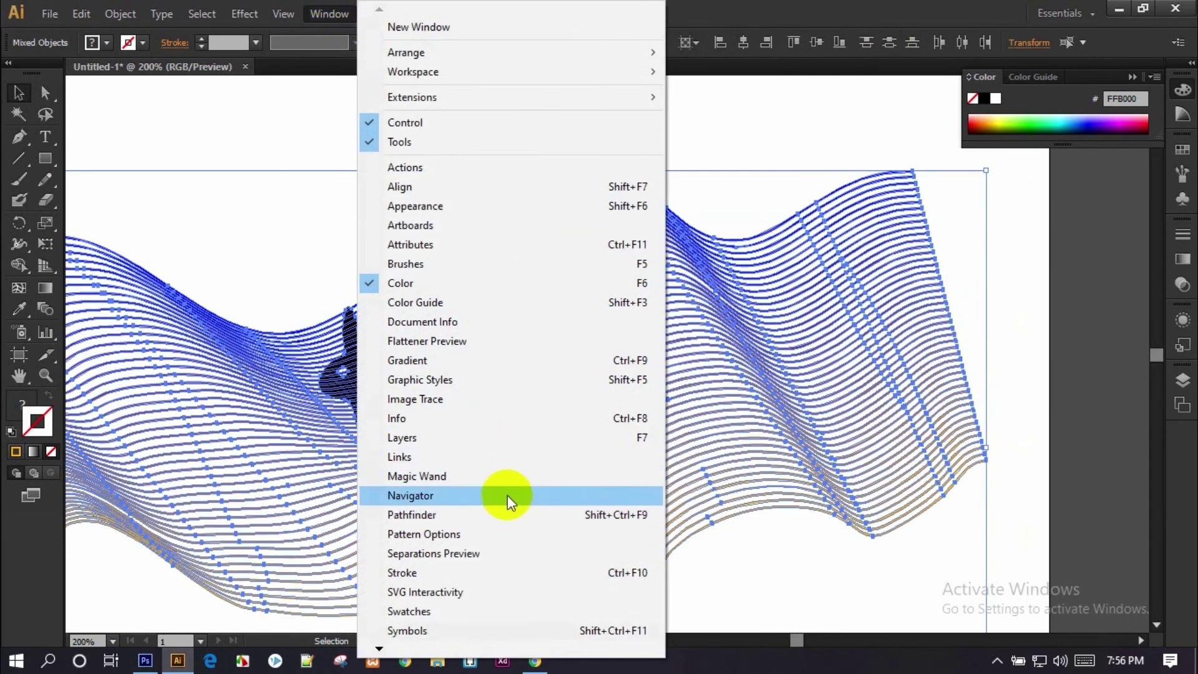
pyautogui.click(506, 515)
pyautogui.click(192, 469)
# Enlarge the cropped blue-to-orange striped rabbit.
pyautogui.click(247, 264)
pyautogui.moveTo(330, 317)
pyautogui.mouseDown()
pyautogui.moveTo(507, 511)
pyautogui.moveTo(662, 611)
pyautogui.mouseUp()
pyautogui.click(680, 487)
pyautogui.moveTo(680, 487); pyautogui.dragTo(870, 402)
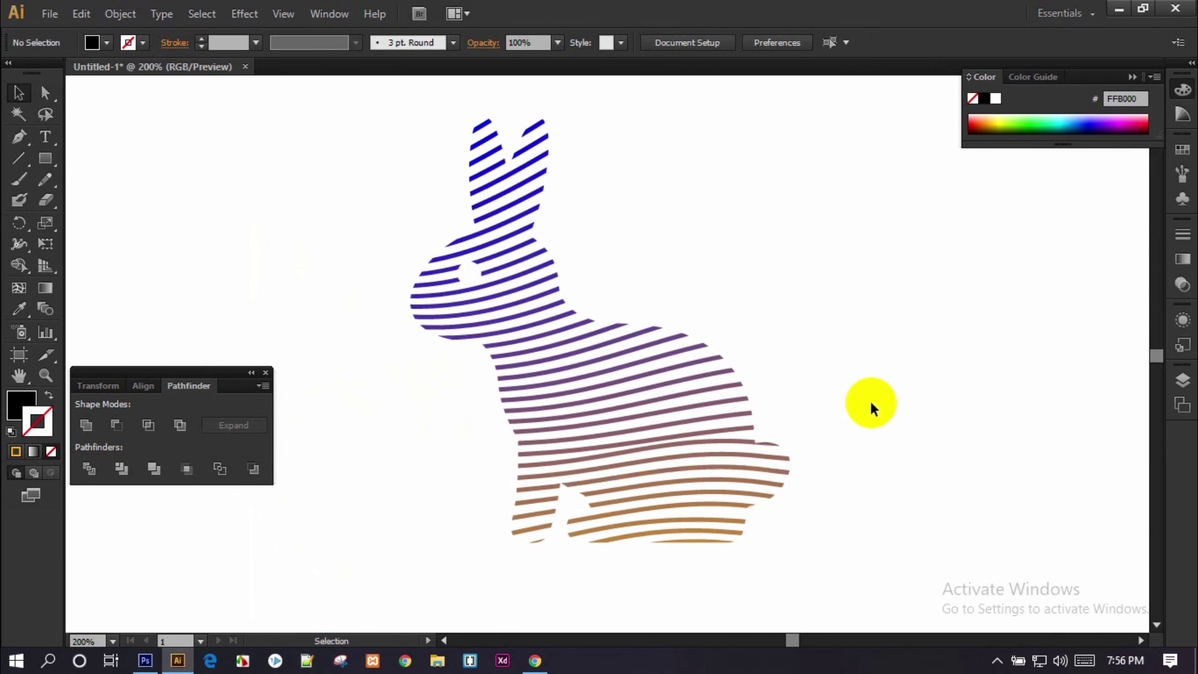
# Move the striped cat to the artboard's lower right and nudge the striped rabbit left beside it.
pyautogui.hotkey('ctrl', '-')
pyautogui.hotkey('ctrl', '-')
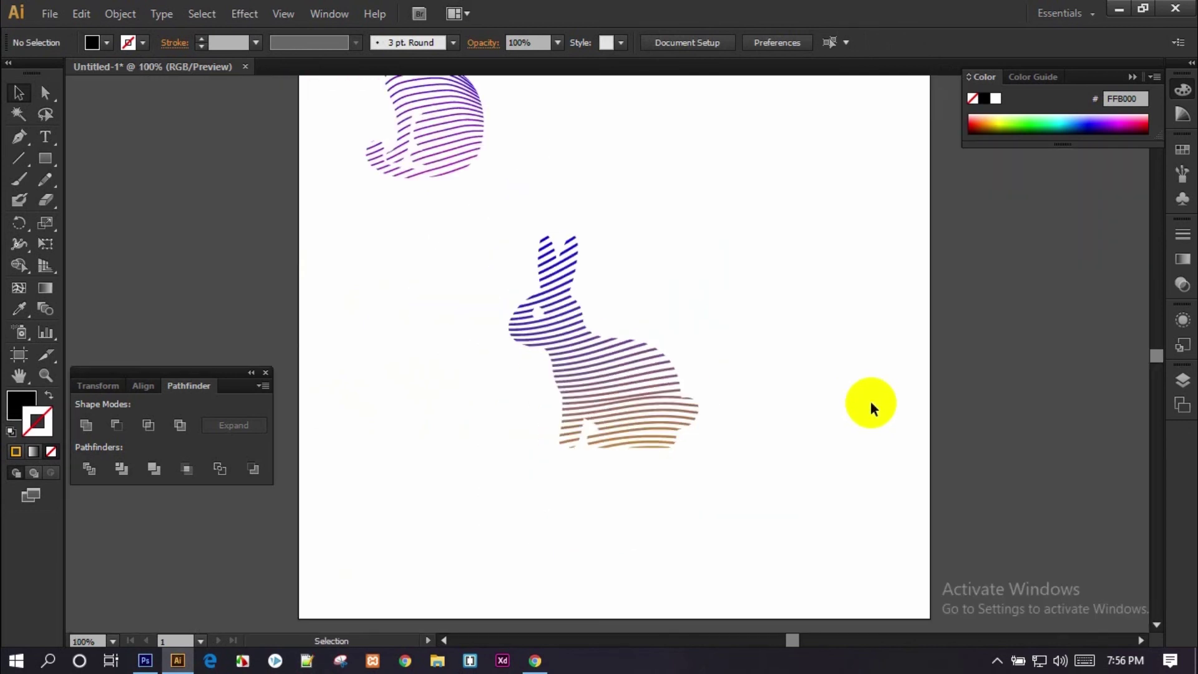
pyautogui.moveTo(508, 286); pyautogui.dragTo(680, 419)
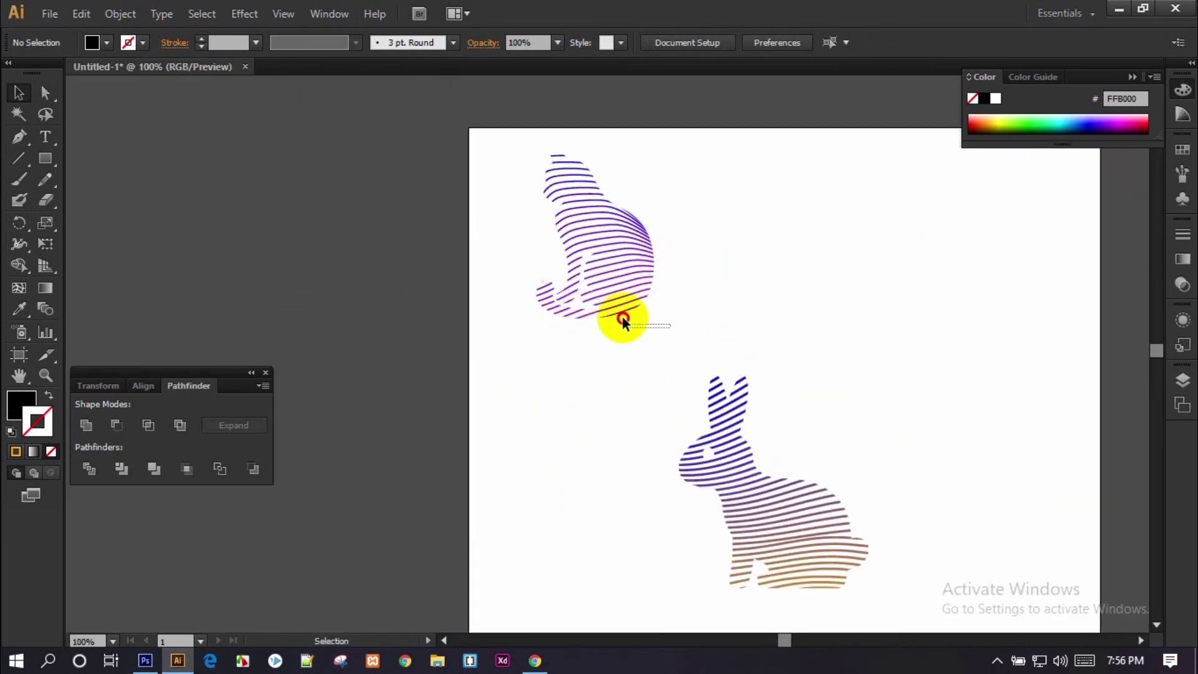
pyautogui.moveTo(615, 246); pyautogui.dragTo(1054, 508)
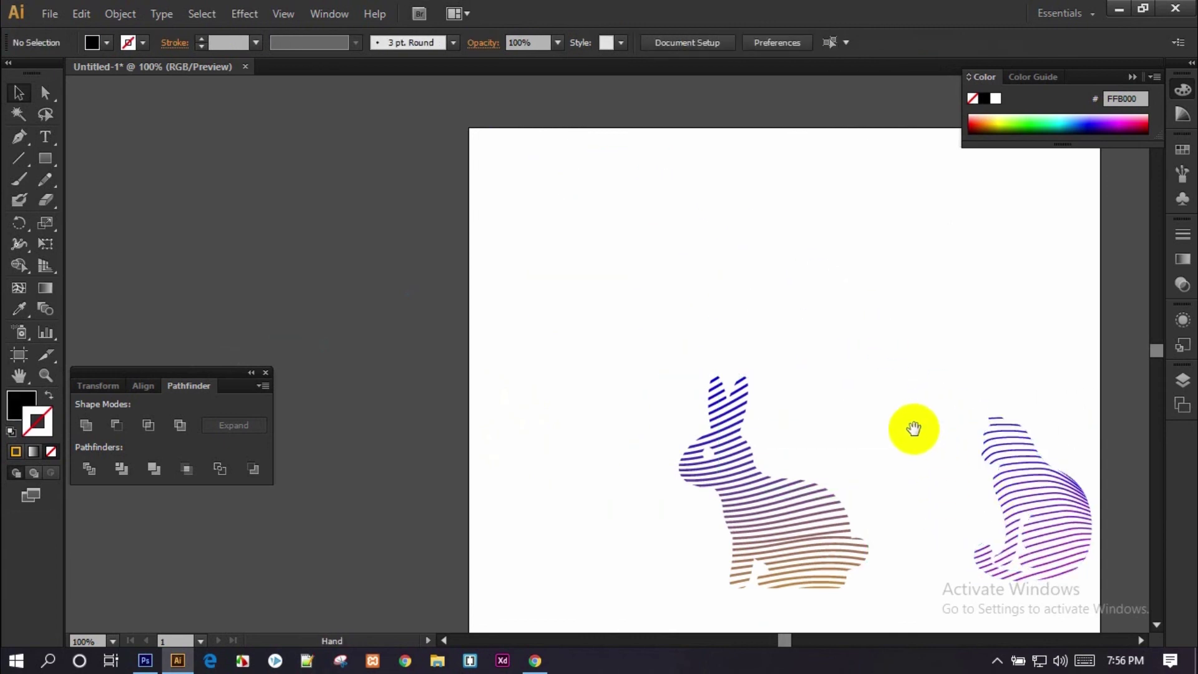
pyautogui.moveTo(914, 428); pyautogui.dragTo(814, 318)
pyautogui.moveTo(712, 484)
pyautogui.mouseDown()
pyautogui.moveTo(649, 496)
pyautogui.moveTo(612, 467)
pyautogui.mouseUp()
pyautogui.click(859, 498)
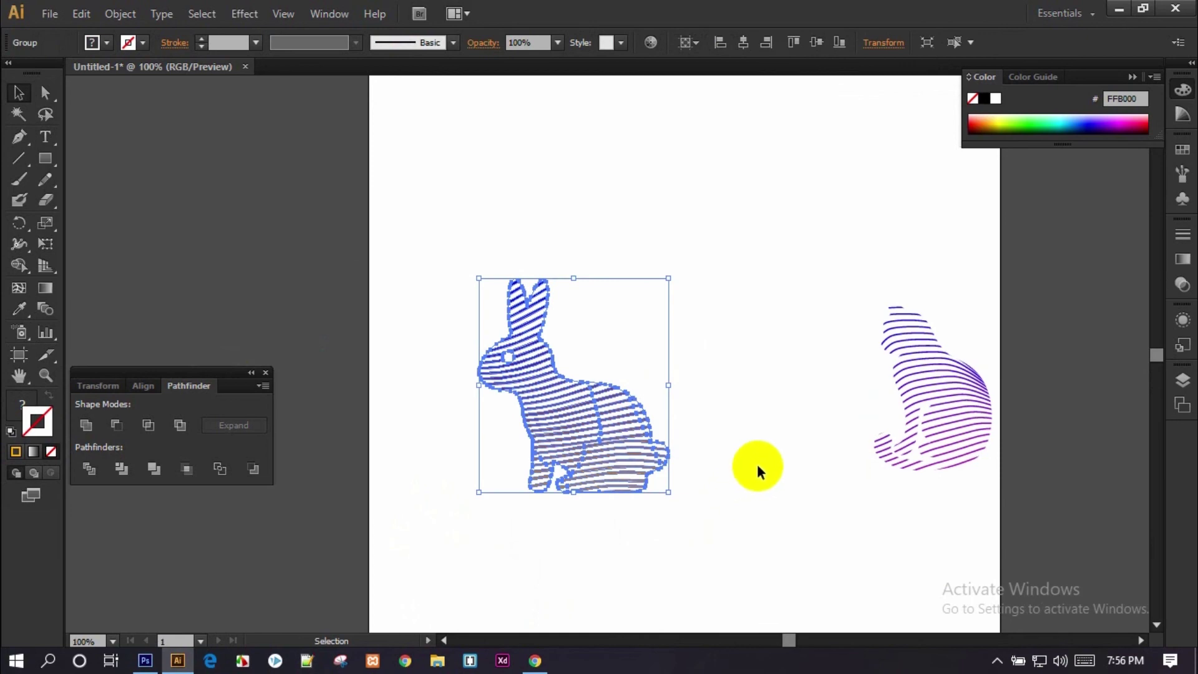